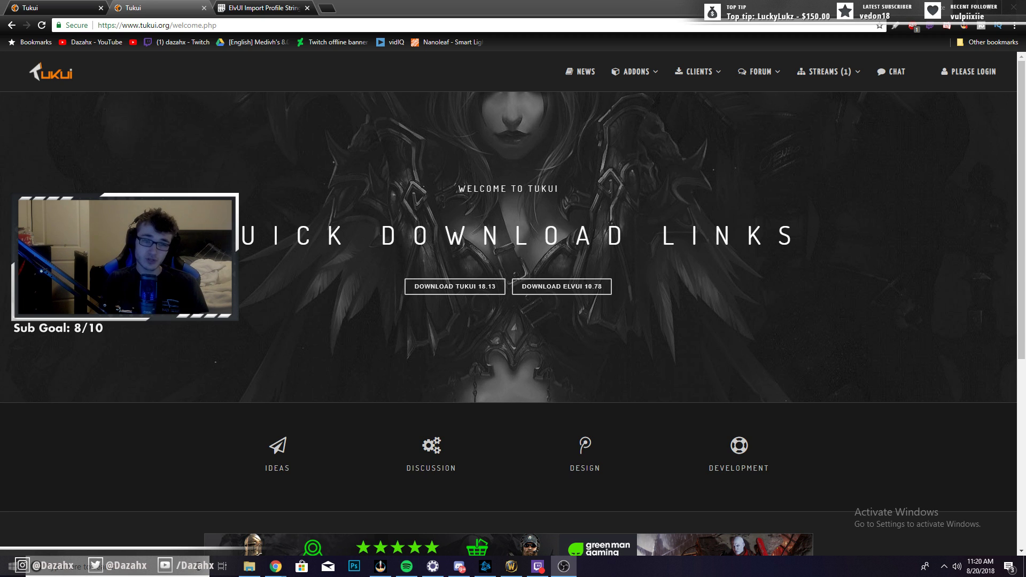
Step: Open Tukui's ElvUI download page from the Addons menu and scroll to the Download ElvUI 10.78 button
{"action": "mouse_move", "coordinate": [641, 71]}
{"action": "mouse_move", "coordinate": [654, 130]}
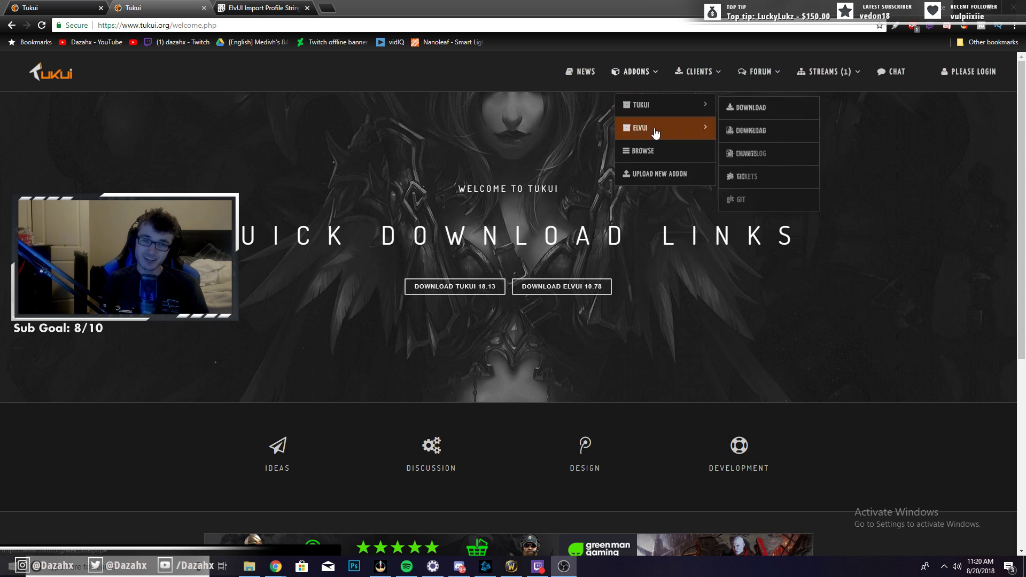
{"action": "left_click", "coordinate": [729, 130]}
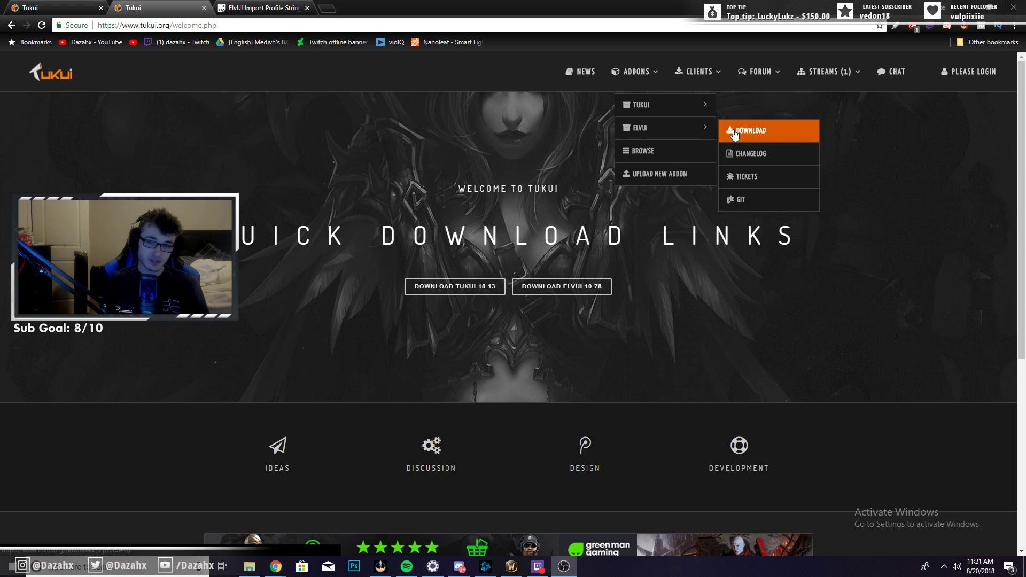
{"action": "scroll", "coordinate": [376, 198], "scroll_direction": "down", "scroll_amount": 5}
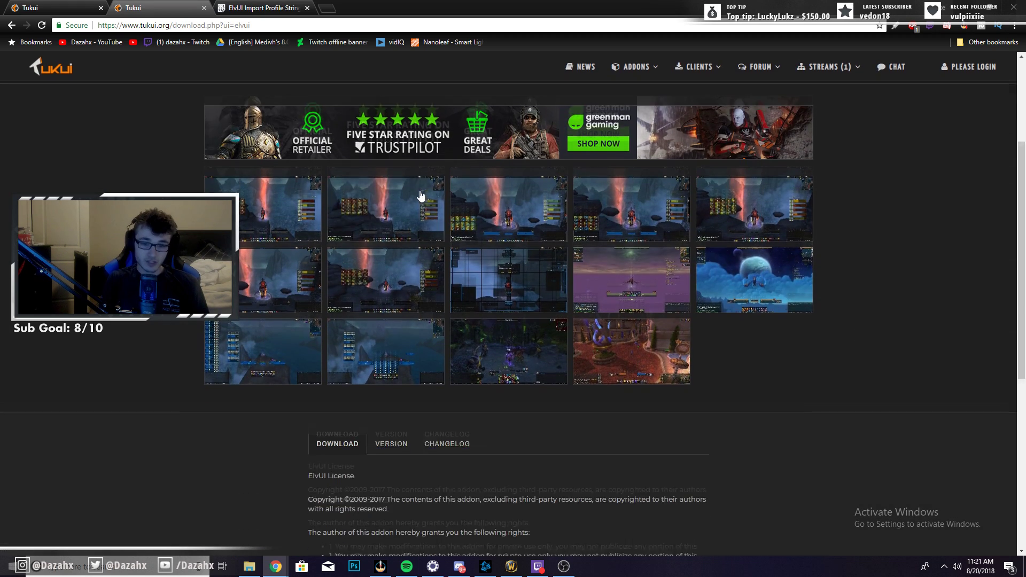
{"action": "scroll", "coordinate": [450, 357], "scroll_direction": "down", "scroll_amount": 4}
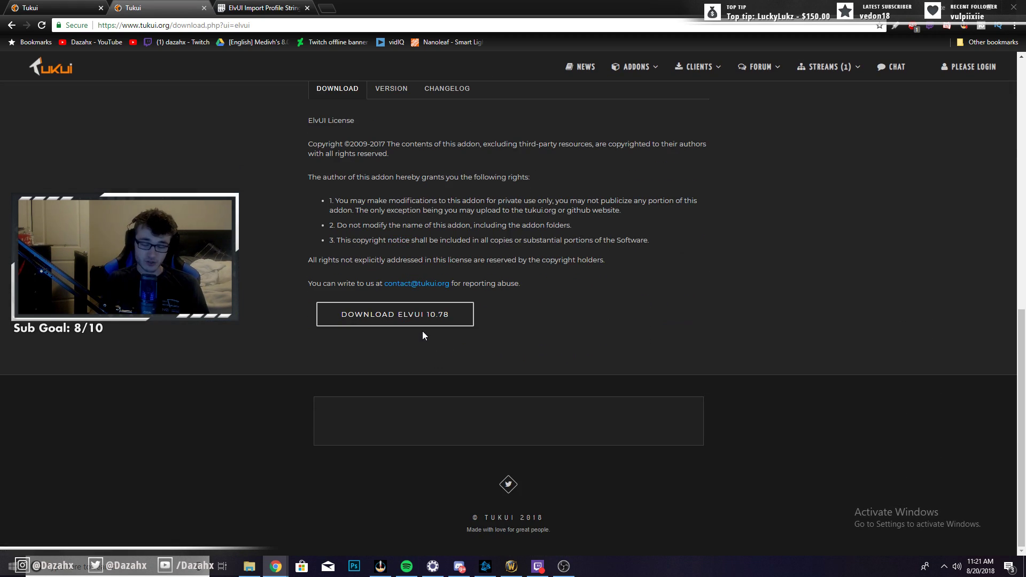
Step: Open File Explorer at D:\Program Files (x86)\World of Warcraft\Interface\AddOns
{"action": "left_click", "coordinate": [440, 320]}
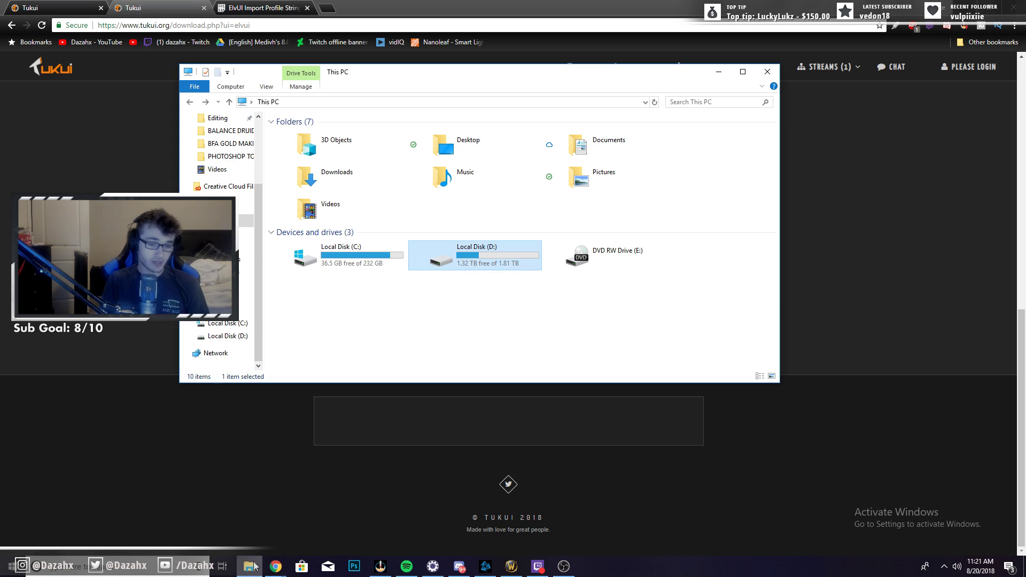
{"action": "key", "text": "super+e"}
{"action": "left_click", "coordinate": [422, 269]}
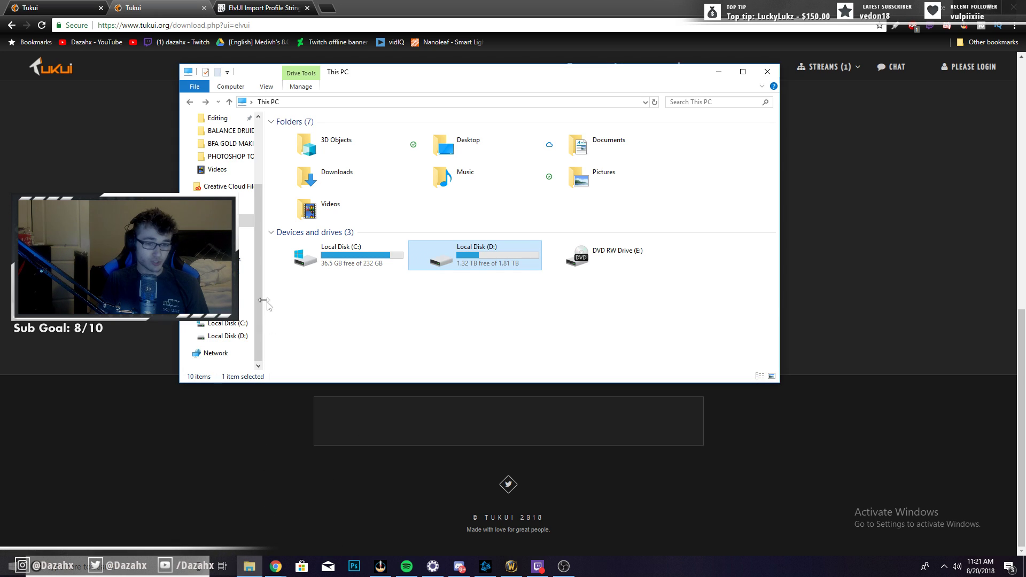
{"action": "double_click", "coordinate": [451, 260]}
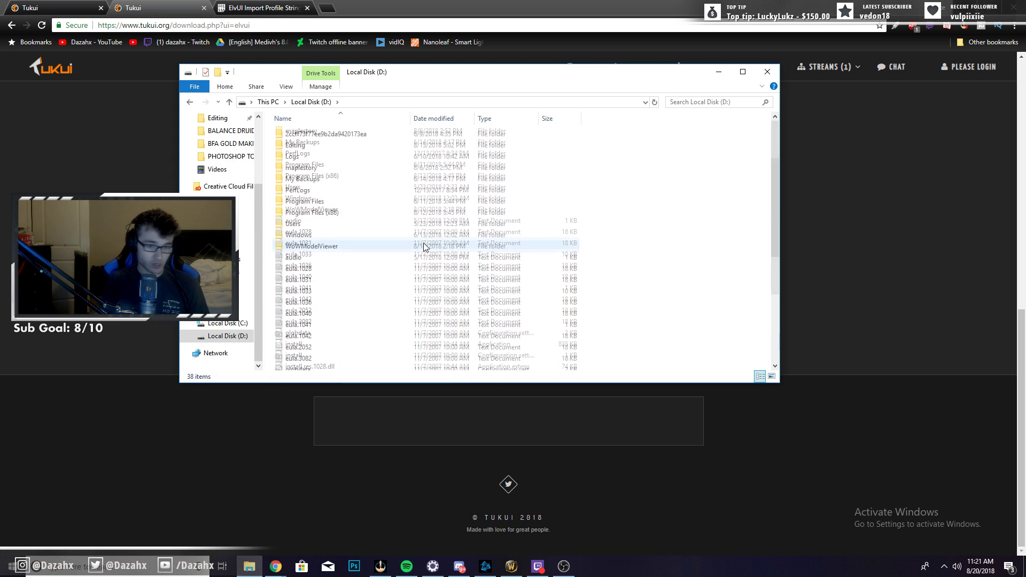
{"action": "double_click", "coordinate": [355, 213]}
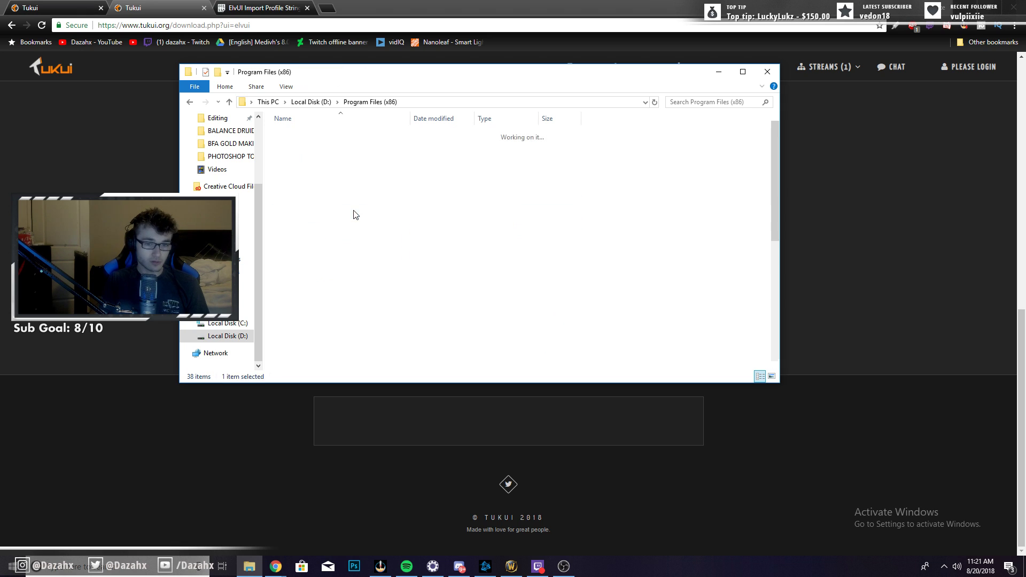
{"action": "scroll", "coordinate": [358, 219], "scroll_direction": "down", "scroll_amount": 6}
{"action": "scroll", "coordinate": [358, 219], "scroll_direction": "down", "scroll_amount": 2}
{"action": "left_click", "coordinate": [346, 343]}
{"action": "double_click", "coordinate": [345, 344]}
{"action": "double_click", "coordinate": [321, 163]}
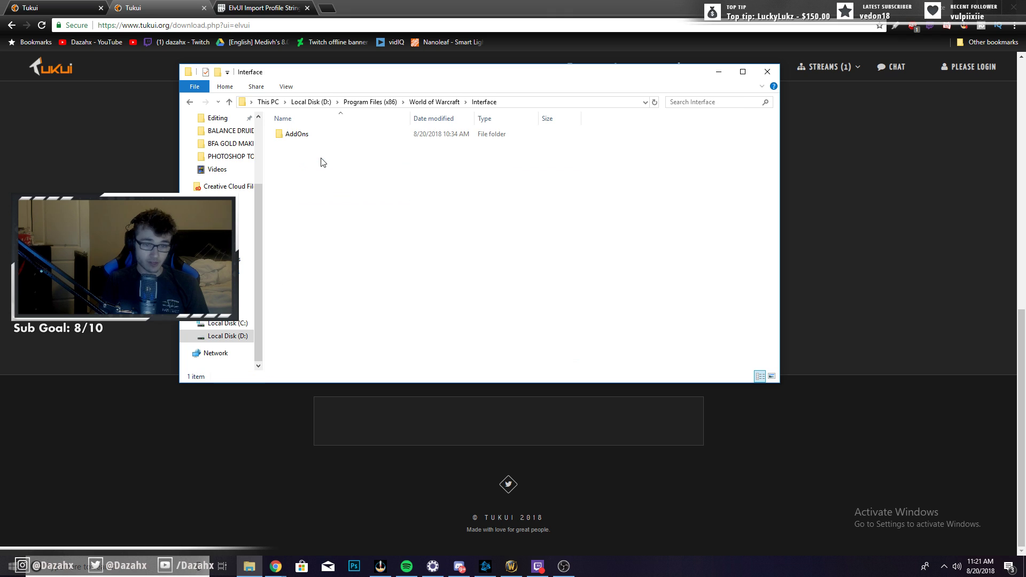
{"action": "double_click", "coordinate": [327, 136]}
Step: Move the AddOns window aside, then download the ElvUI 10.78 zip and open it
{"action": "left_click_drag", "start_coordinate": [417, 73], "coordinate": [672, 107]}
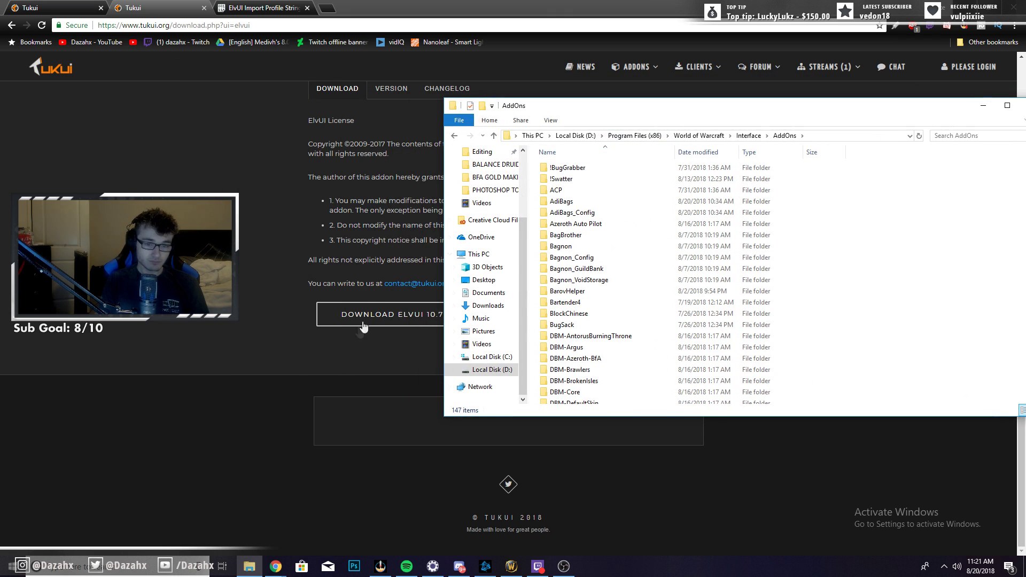
{"action": "left_click", "coordinate": [358, 322]}
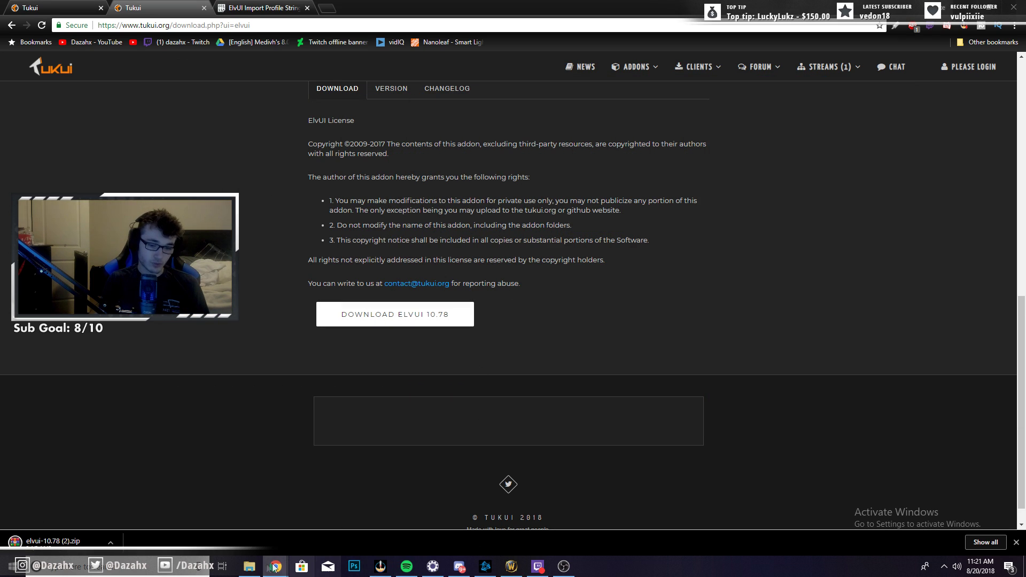
{"action": "left_click", "coordinate": [254, 568]}
{"action": "left_click", "coordinate": [253, 569]}
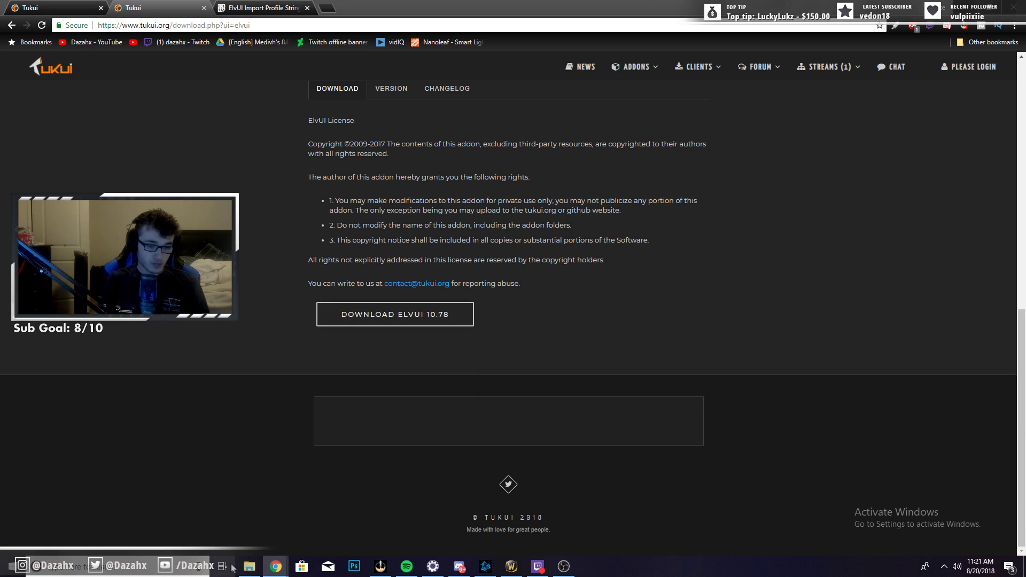
Step: Dismiss WinRAR's evaluation notice and arrange the archive beside the AddOns folder window
{"action": "left_click", "coordinate": [249, 569]}
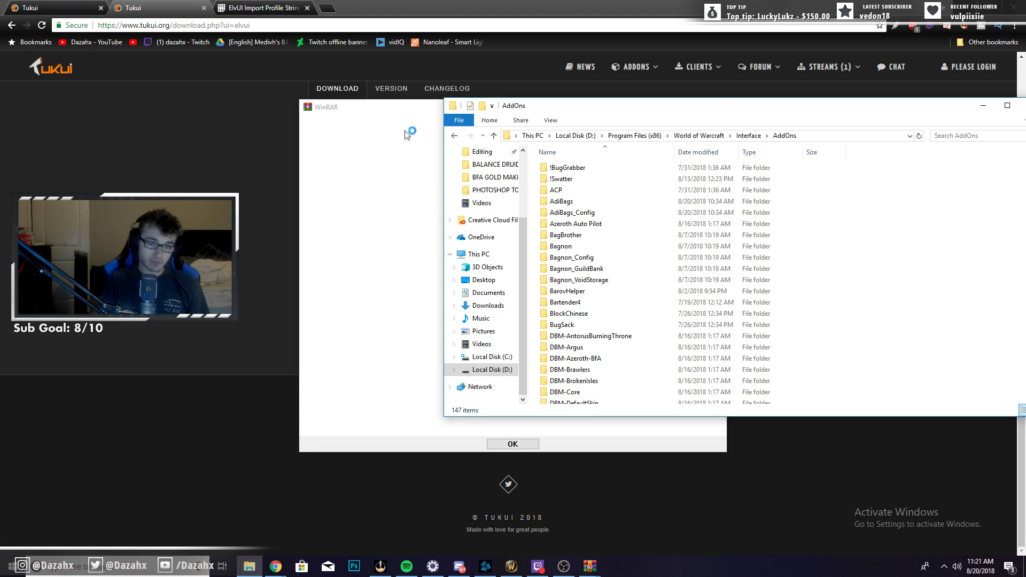
{"action": "left_click", "coordinate": [513, 444]}
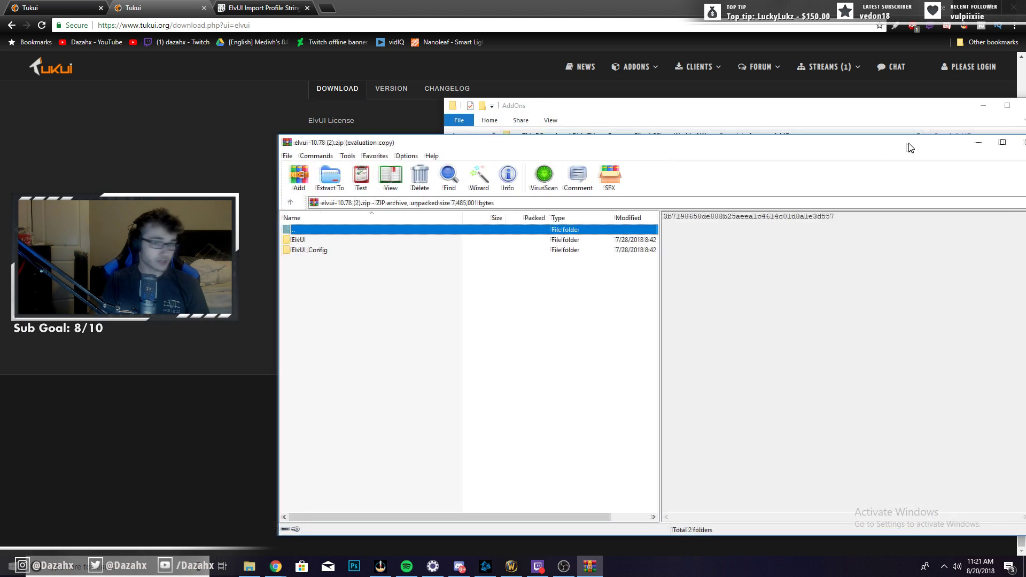
{"action": "left_click_drag", "start_coordinate": [778, 146], "coordinate": [607, 107]}
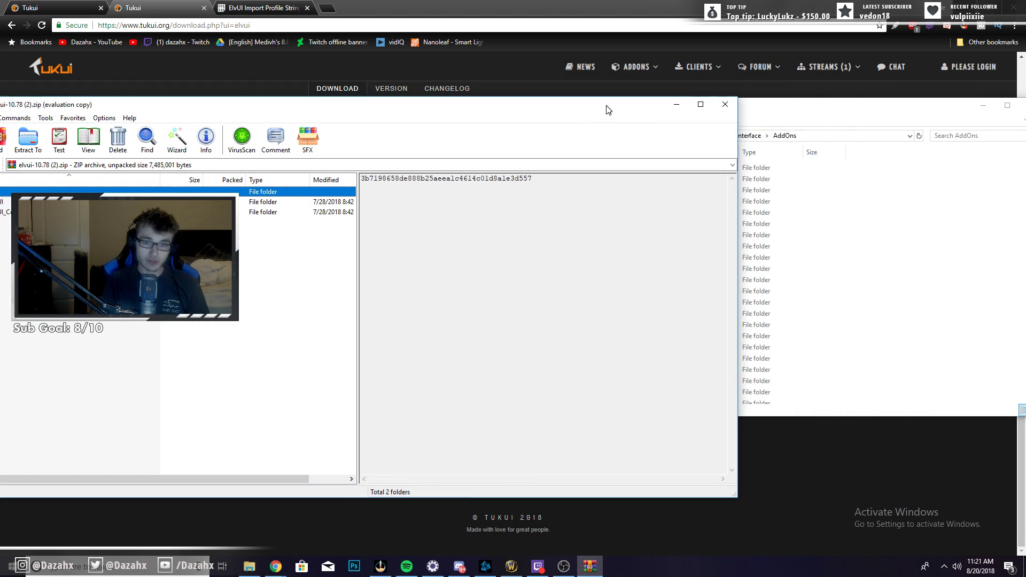
{"action": "left_click", "coordinate": [801, 105]}
{"action": "left_click", "coordinate": [184, 114]}
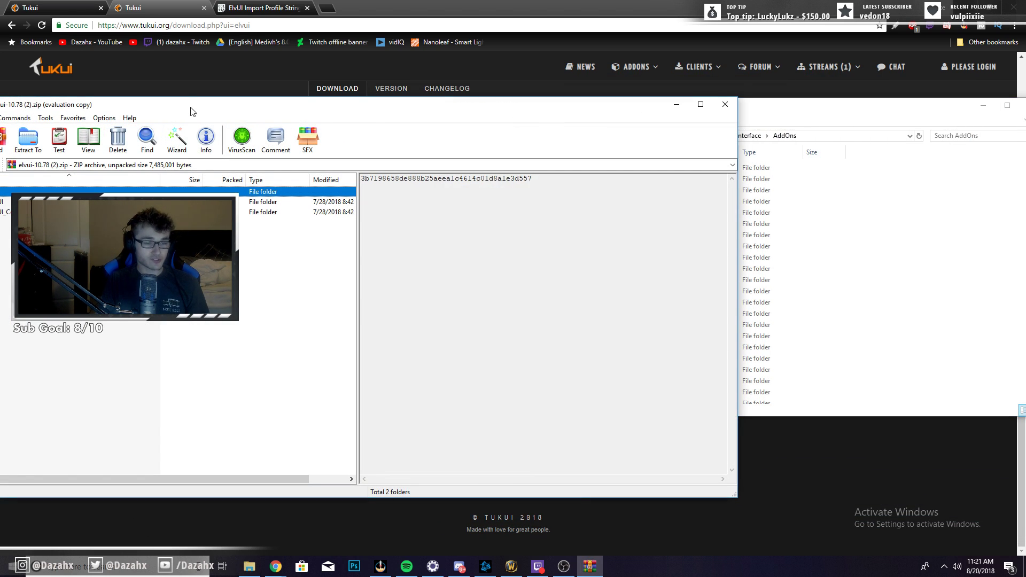
{"action": "left_click_drag", "start_coordinate": [185, 113], "coordinate": [272, 113]}
{"action": "left_click", "coordinate": [830, 120]}
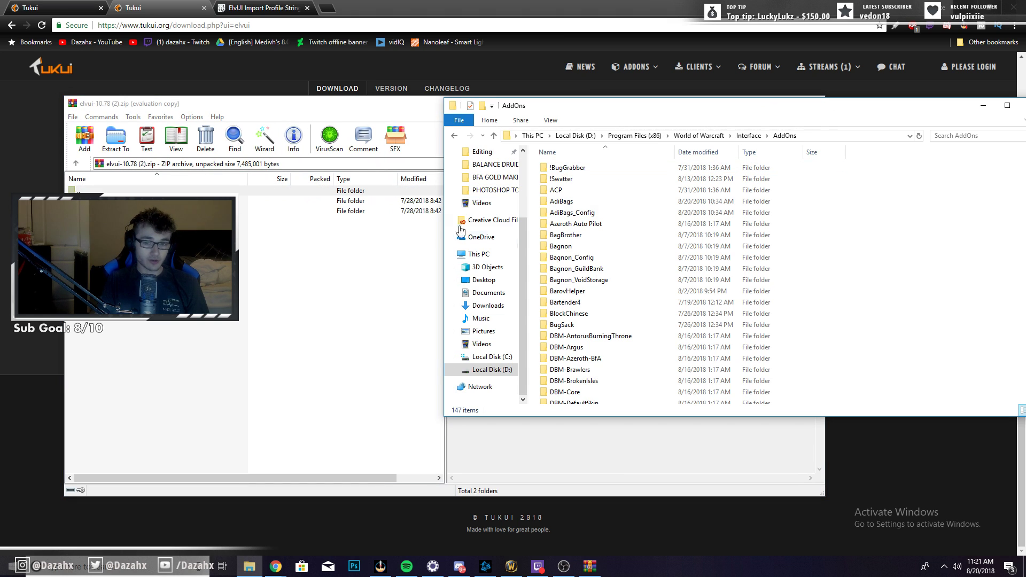
Step: Drag both ElvUI folders from the archive into AddOns and dismiss the replacement prompt
{"action": "left_click_drag", "start_coordinate": [297, 269], "coordinate": [230, 197]}
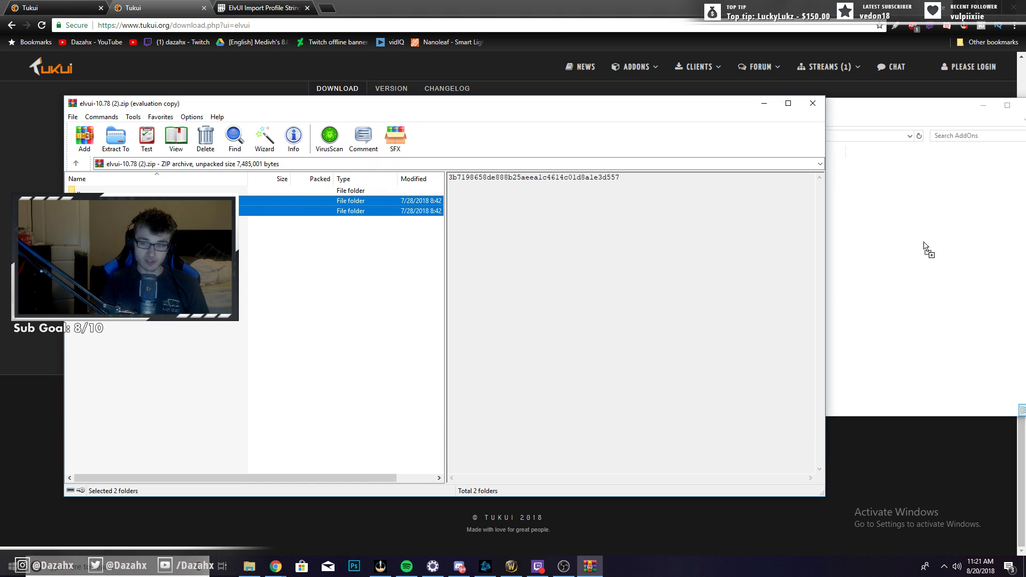
{"action": "left_click_drag", "start_coordinate": [920, 245], "coordinate": [920, 246]}
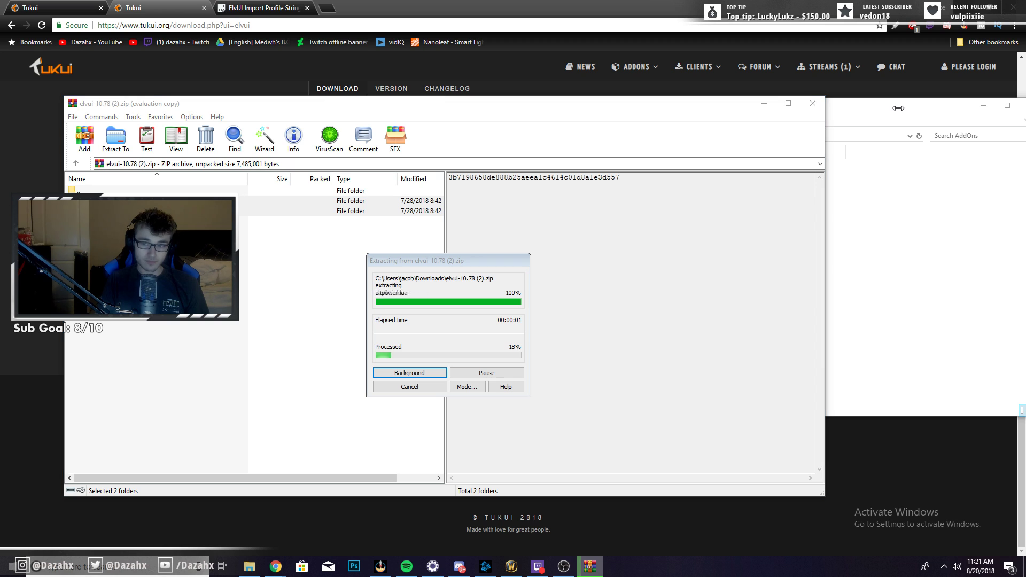
{"action": "left_click_drag", "start_coordinate": [726, 113], "coordinate": [668, 101]}
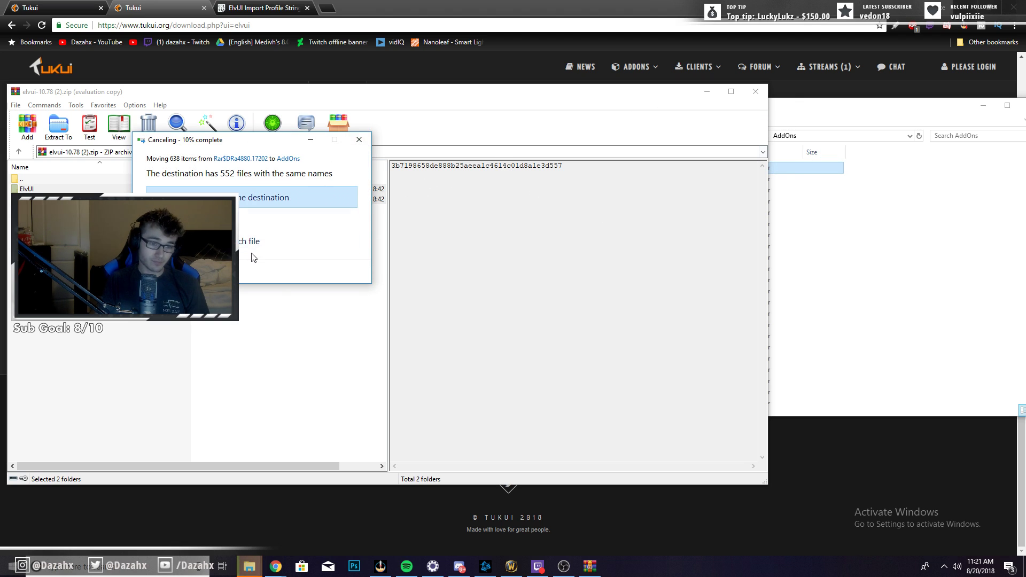
{"action": "left_click", "coordinate": [358, 140]}
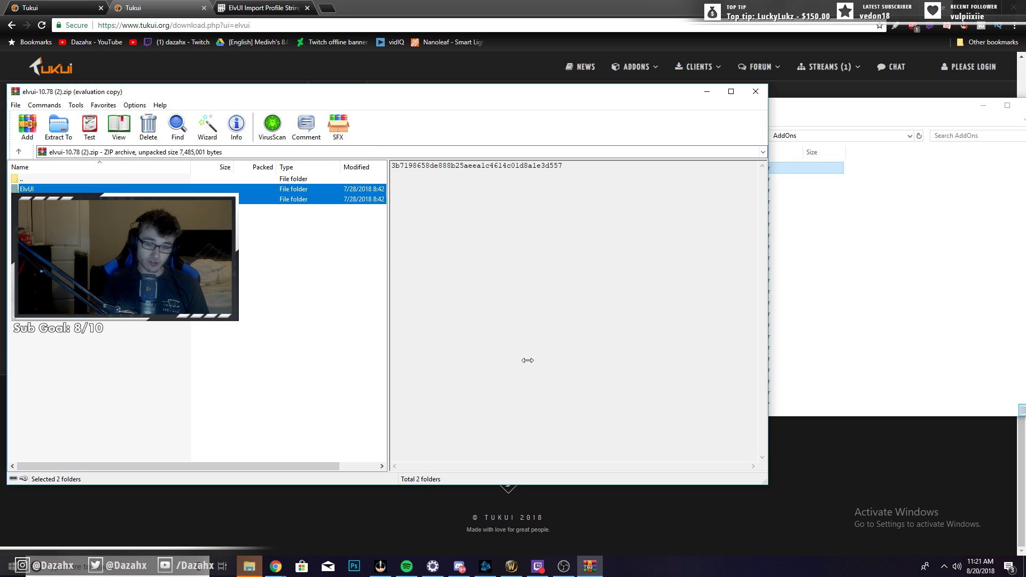
Step: Return to the ElvUI_Maui addon page (addons.php?id=61) in Chrome and scroll through its description
{"action": "left_click", "coordinate": [307, 5]}
{"action": "key", "text": "alt+Left"}
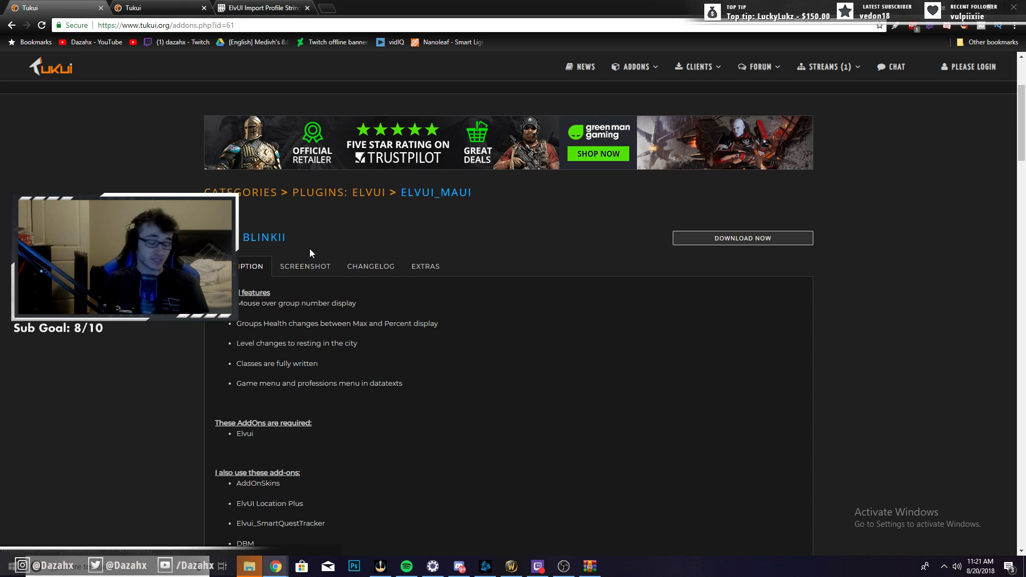
{"action": "scroll", "coordinate": [315, 246], "scroll_direction": "down", "scroll_amount": 6}
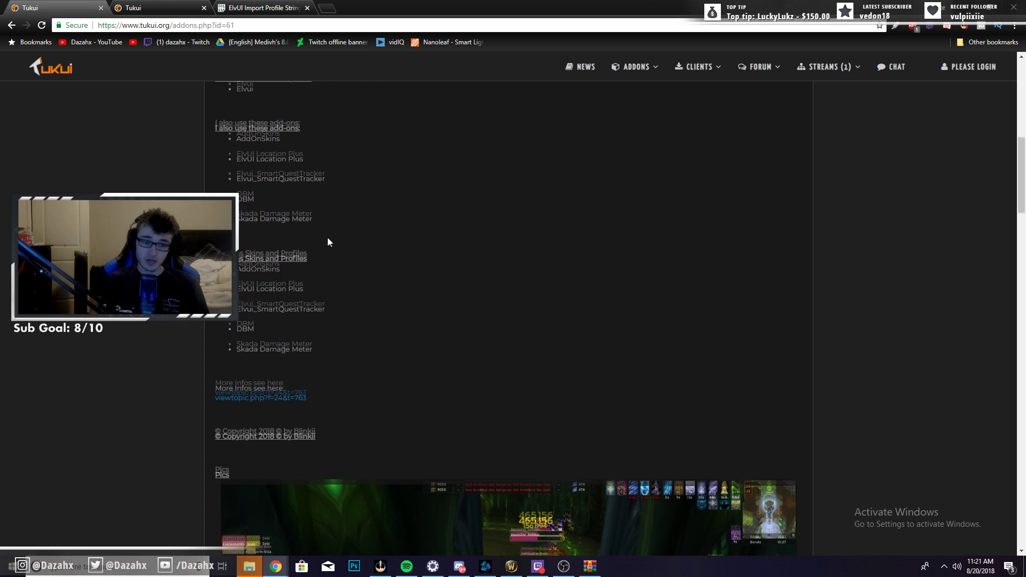
{"action": "scroll", "coordinate": [329, 235], "scroll_direction": "up", "scroll_amount": 5}
{"action": "scroll", "coordinate": [338, 229], "scroll_direction": "down", "scroll_amount": 2}
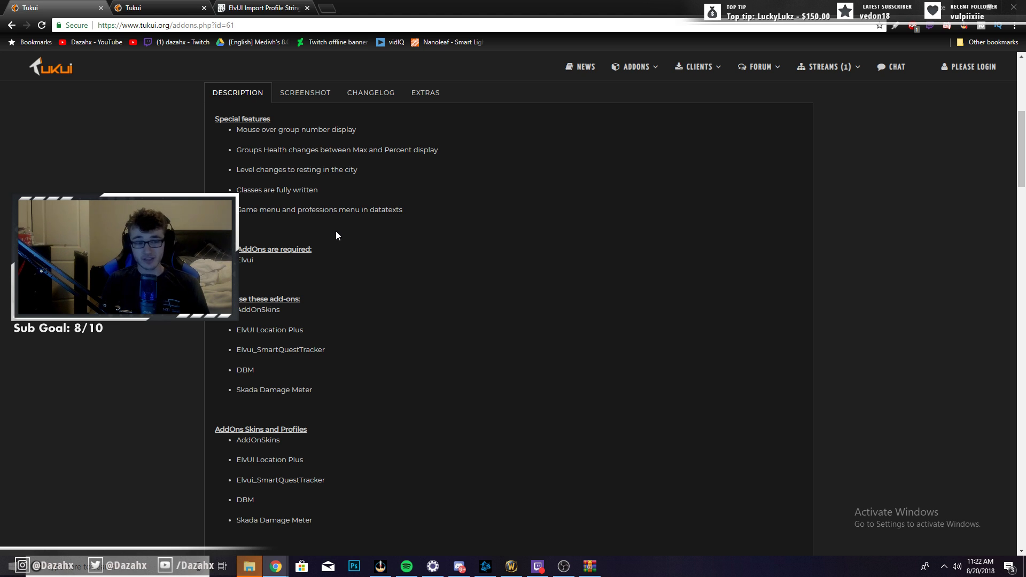
{"action": "scroll", "coordinate": [345, 204], "scroll_direction": "down", "scroll_amount": 3}
{"action": "scroll", "coordinate": [345, 205], "scroll_direction": "up", "scroll_amount": 10}
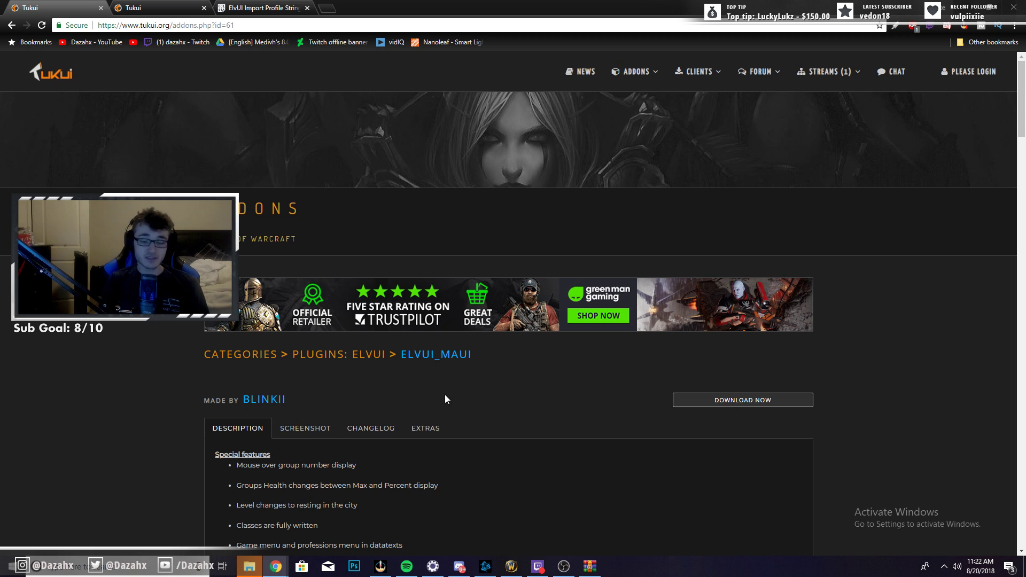
{"action": "scroll", "coordinate": [455, 376], "scroll_direction": "down", "scroll_amount": 1}
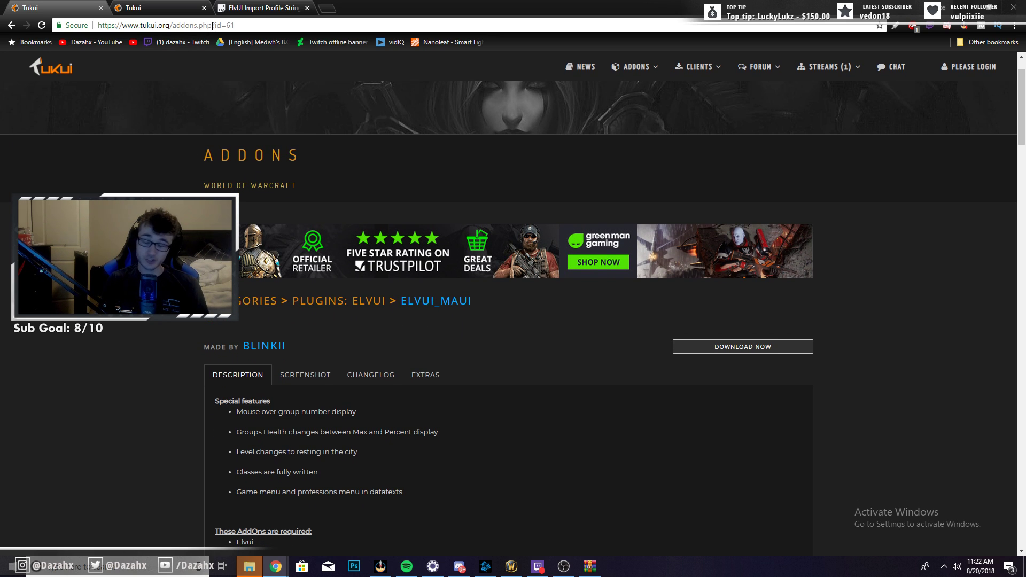
Step: Download the ElvUI_Maui zip and open it in WinRAR alongside the AddOns folder
{"action": "left_click", "coordinate": [703, 350]}
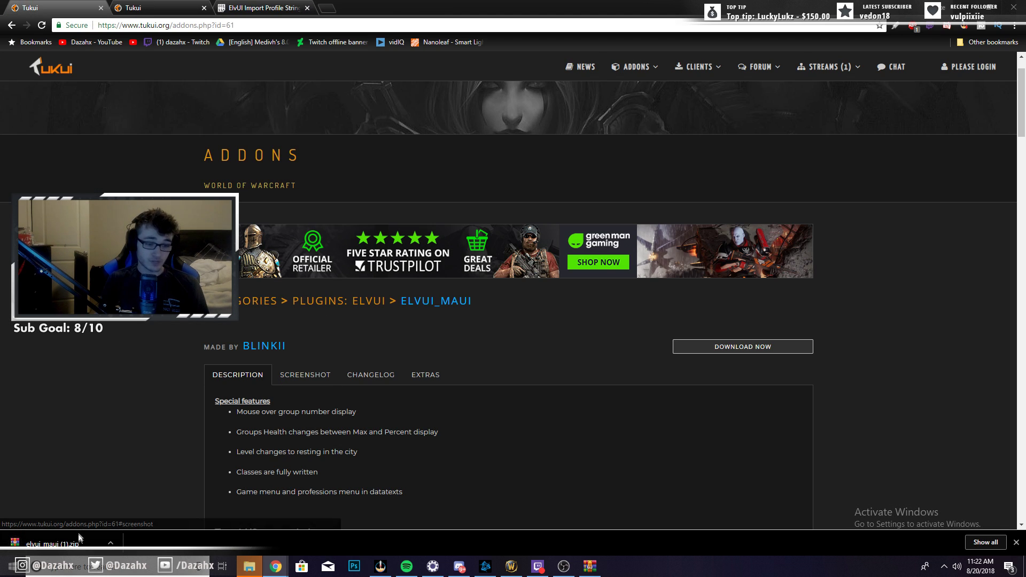
{"action": "left_click", "coordinate": [53, 543]}
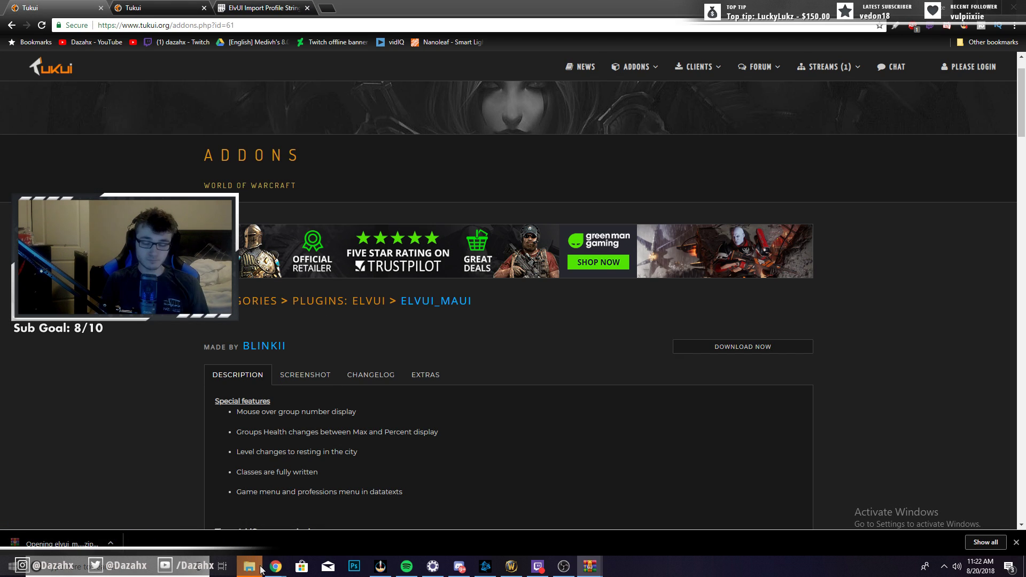
{"action": "left_click", "coordinate": [250, 567]}
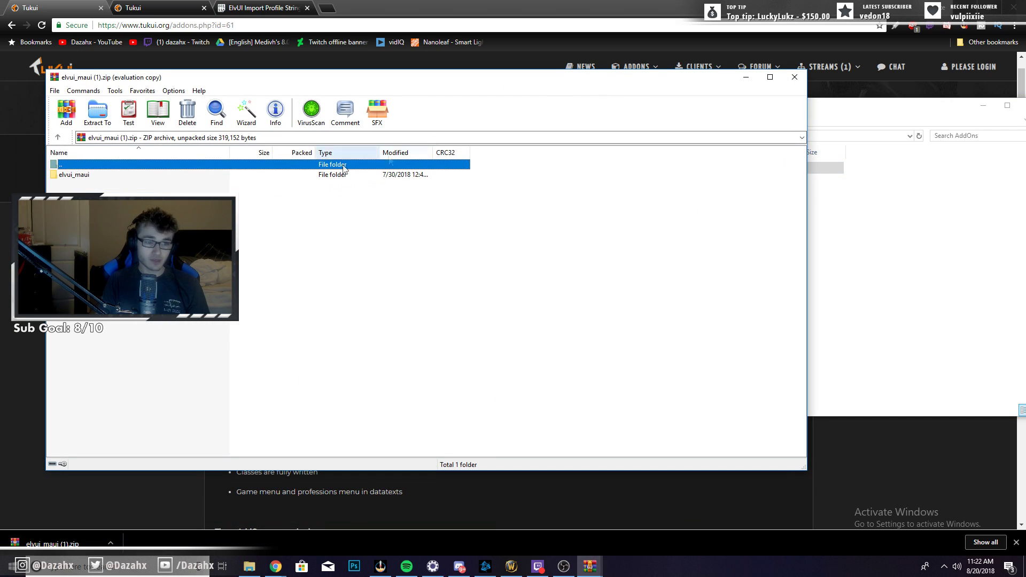
Step: Drag the elvui_maui folder into the AddOns folder and close the archive
{"action": "left_click_drag", "start_coordinate": [91, 177], "coordinate": [616, 212]}
{"action": "left_click_drag", "start_coordinate": [854, 243], "coordinate": [848, 221]}
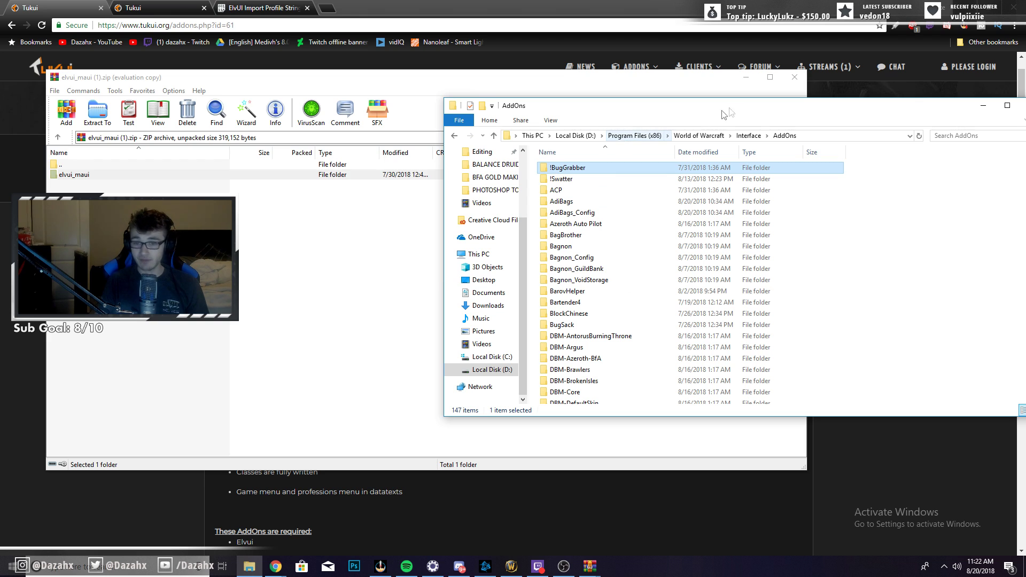
{"action": "left_click", "coordinate": [789, 81]}
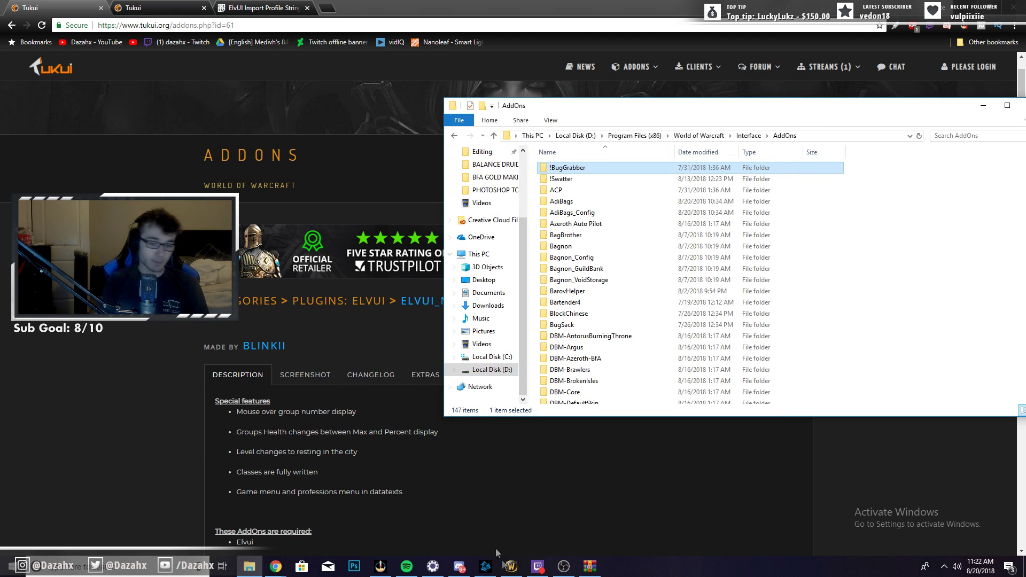
Step: Search the Twitch addon catalogue for WeakAuras and open the WeakAuras 2 details page
{"action": "left_click", "coordinate": [538, 566]}
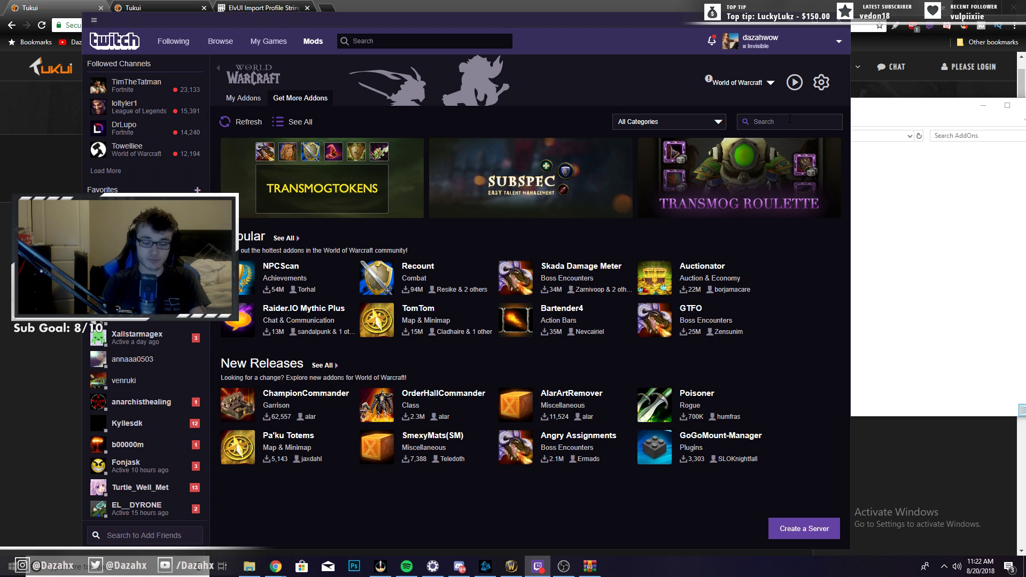
{"action": "key", "text": "Return"}
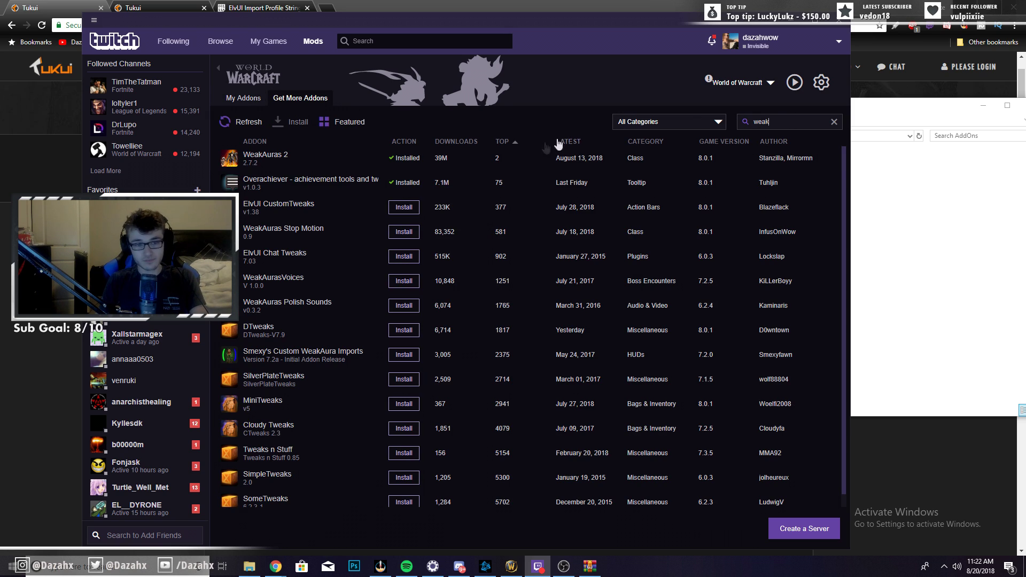
{"action": "left_click", "coordinate": [281, 159]}
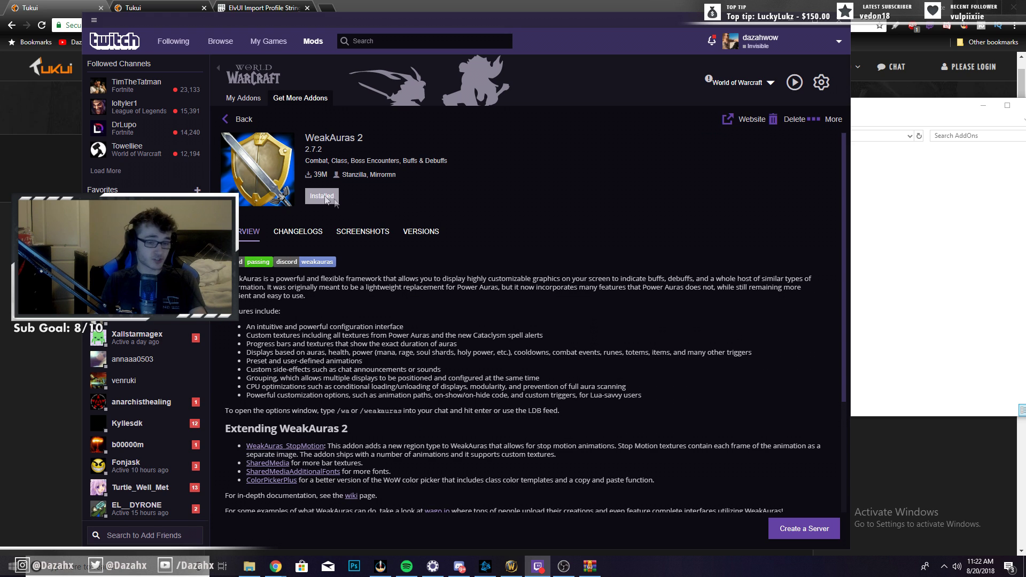
{"action": "left_click", "coordinate": [872, 241]}
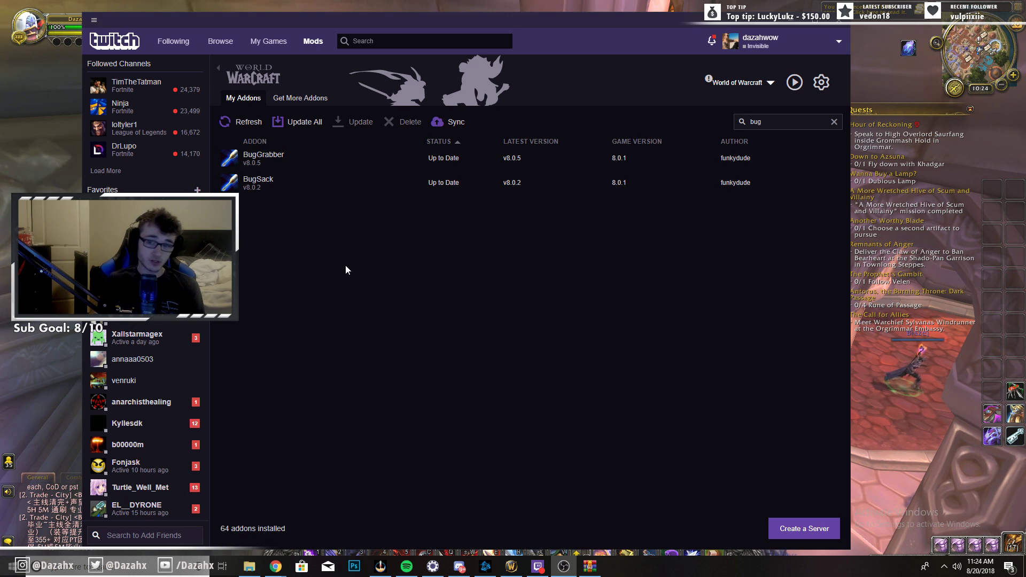
Step: In Get More Addons, replace the old search term with 'bug'
{"action": "left_click", "coordinate": [300, 98]}
{"action": "left_click", "coordinate": [774, 121]}
{"action": "type", "text": "bug"}
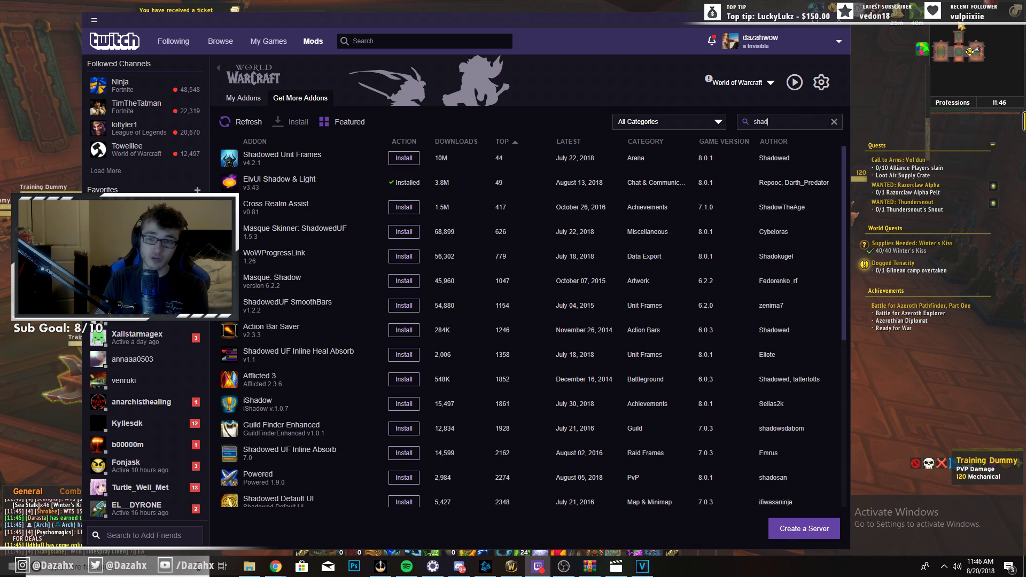
Step: Search for 'shadow', open ElvUI Shadow & Light's details, then go back to installed addons
{"action": "left_click", "coordinate": [833, 121]}
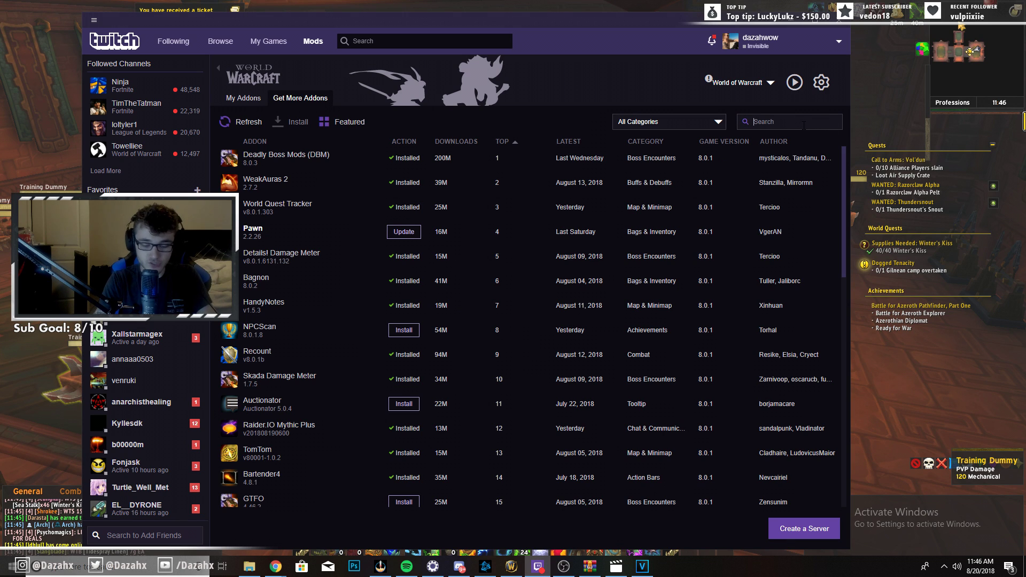
{"action": "type", "text": "shadow"}
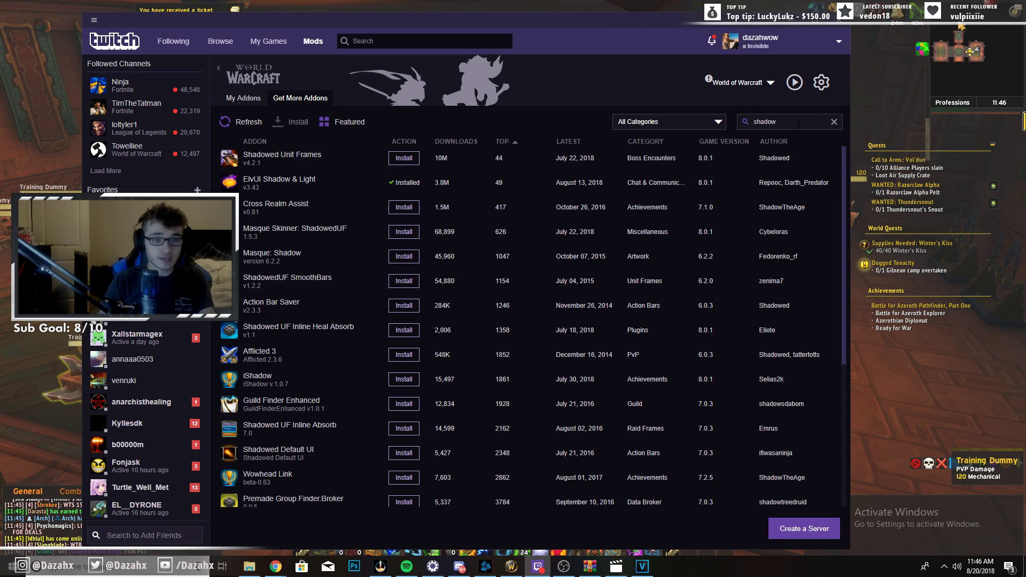
{"action": "left_click", "coordinate": [265, 181]}
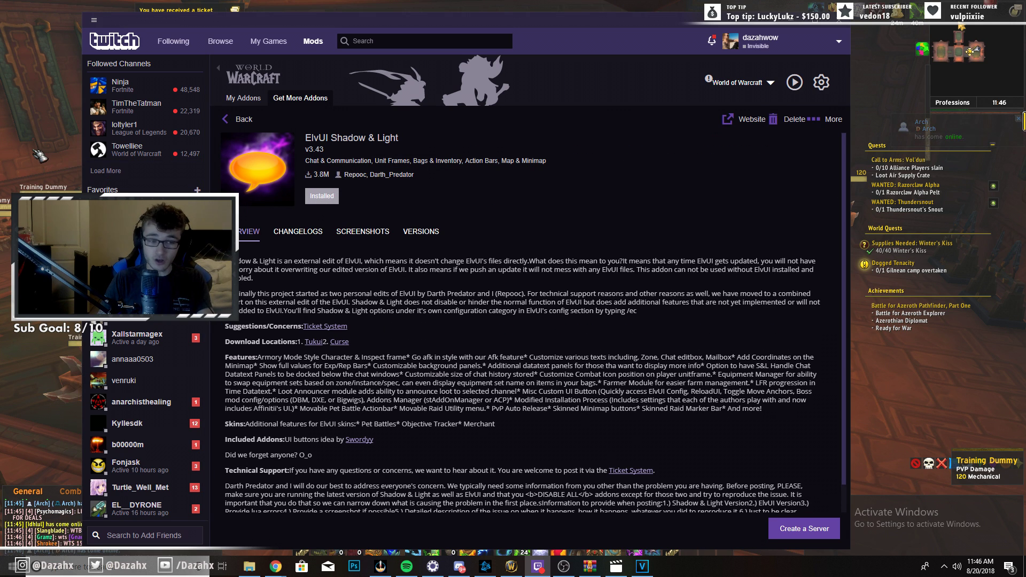
{"action": "left_click", "coordinate": [231, 122]}
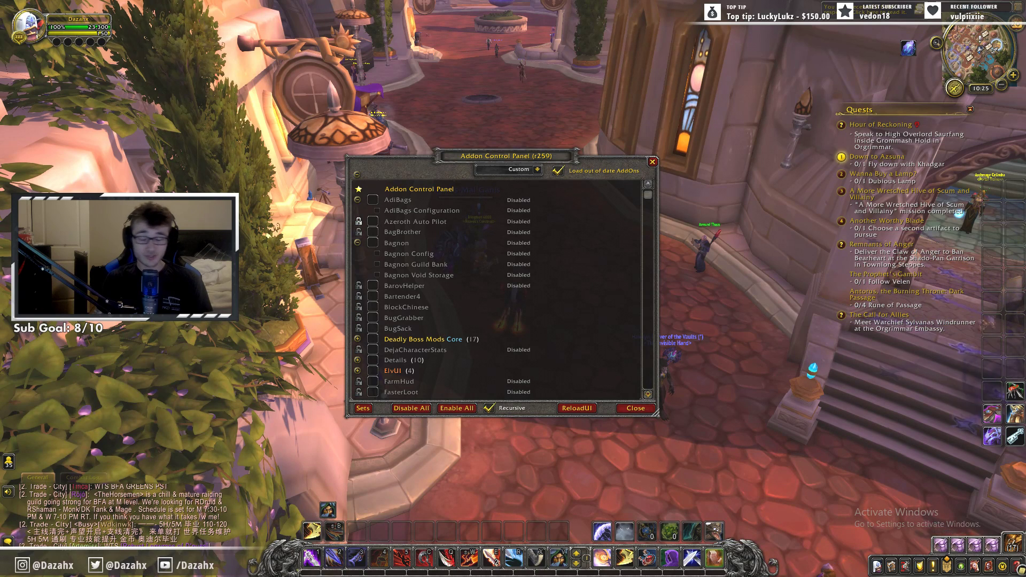
Step: Enable BugGrabber, BugSack, ElvUI and Gatherer in the Addon Control Panel, leaving BagBrother disabled
{"action": "left_click", "coordinate": [375, 235]}
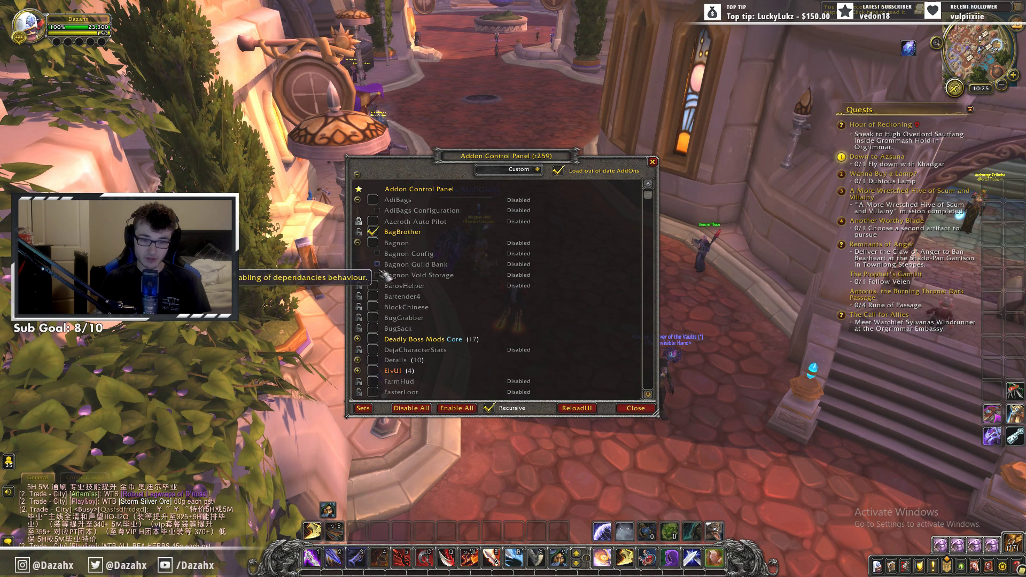
{"action": "left_click", "coordinate": [373, 232]}
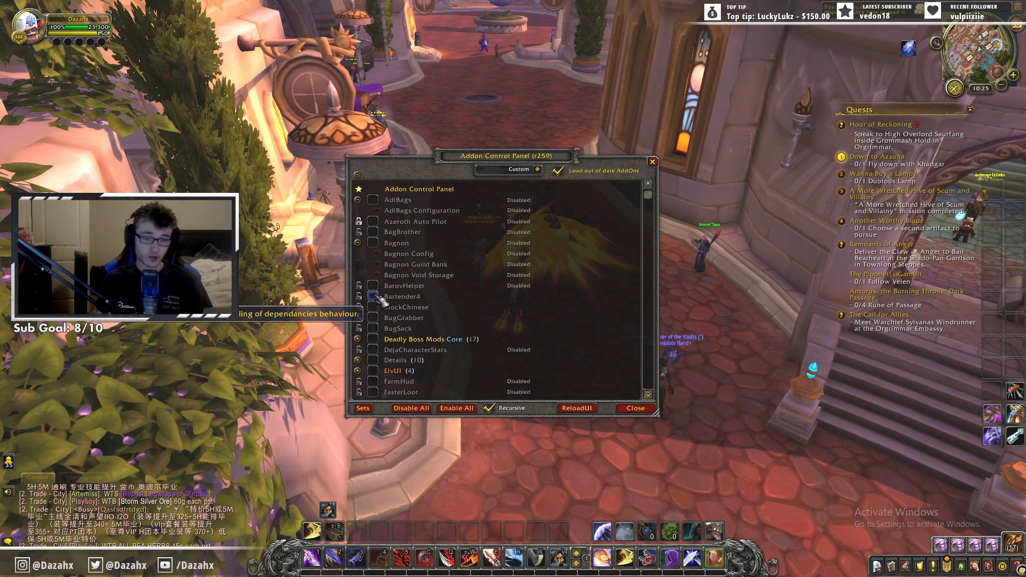
{"action": "left_click", "coordinate": [372, 329]}
{"action": "scroll", "coordinate": [398, 297], "scroll_direction": "down", "scroll_amount": 4}
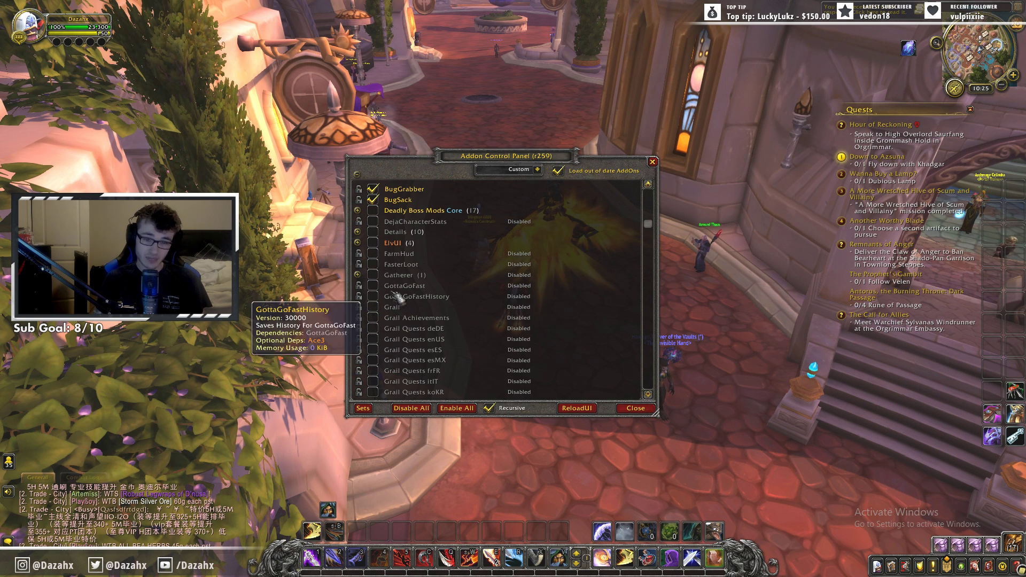
{"action": "left_click", "coordinate": [372, 242]}
{"action": "left_click", "coordinate": [373, 274]}
Step: Enable WeakAuras 2, WeakAuras Options and WeakAuras Templates, loading Options and Templates immediately
{"action": "scroll", "coordinate": [380, 262], "scroll_direction": "down", "scroll_amount": 10}
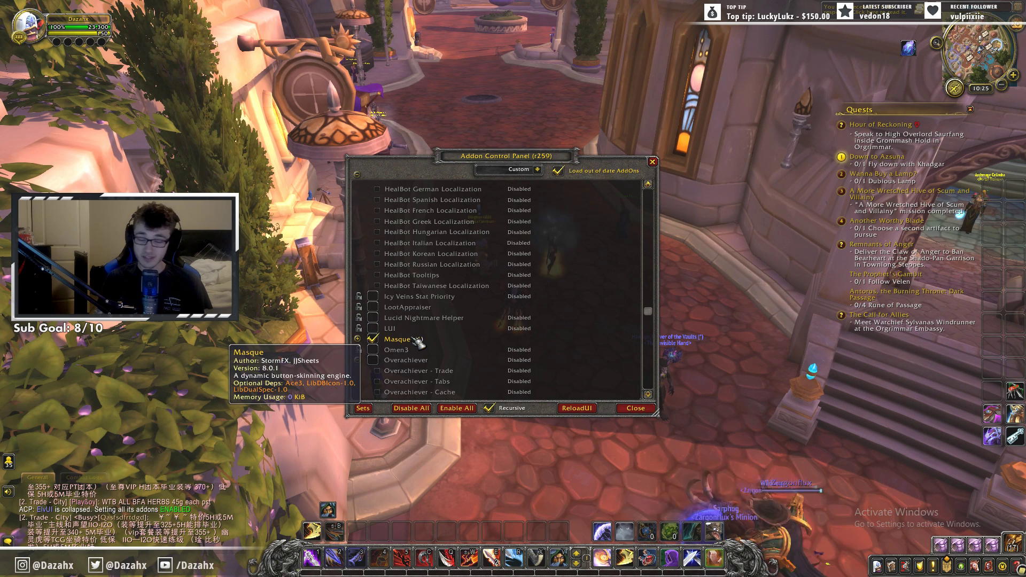
{"action": "scroll", "coordinate": [414, 342], "scroll_direction": "down", "scroll_amount": 4}
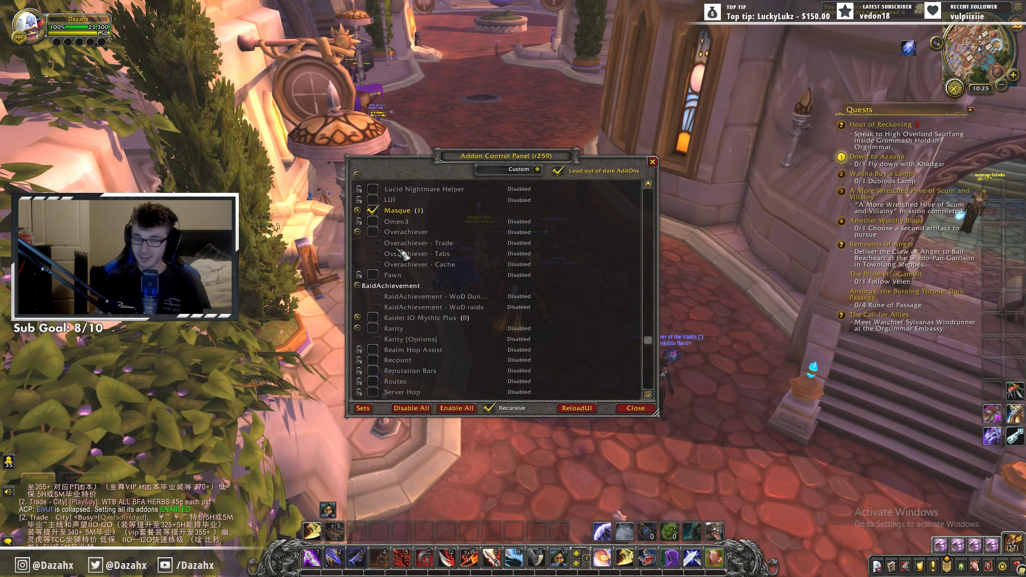
{"action": "scroll", "coordinate": [398, 278], "scroll_direction": "down", "scroll_amount": 4}
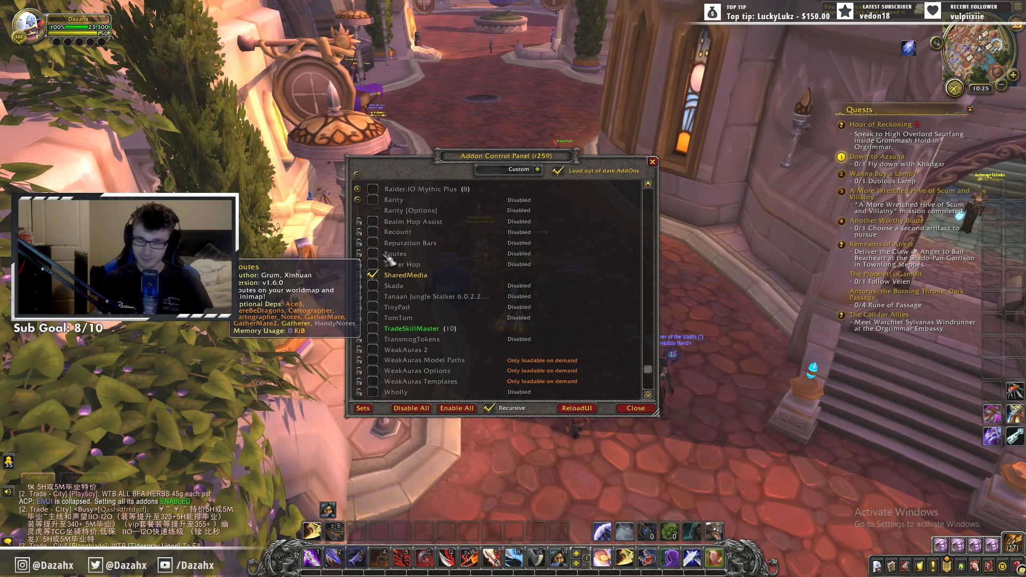
{"action": "scroll", "coordinate": [375, 297], "scroll_direction": "down", "scroll_amount": 2}
{"action": "left_click", "coordinate": [372, 285]}
{"action": "left_click", "coordinate": [373, 306]}
{"action": "left_click", "coordinate": [372, 318]}
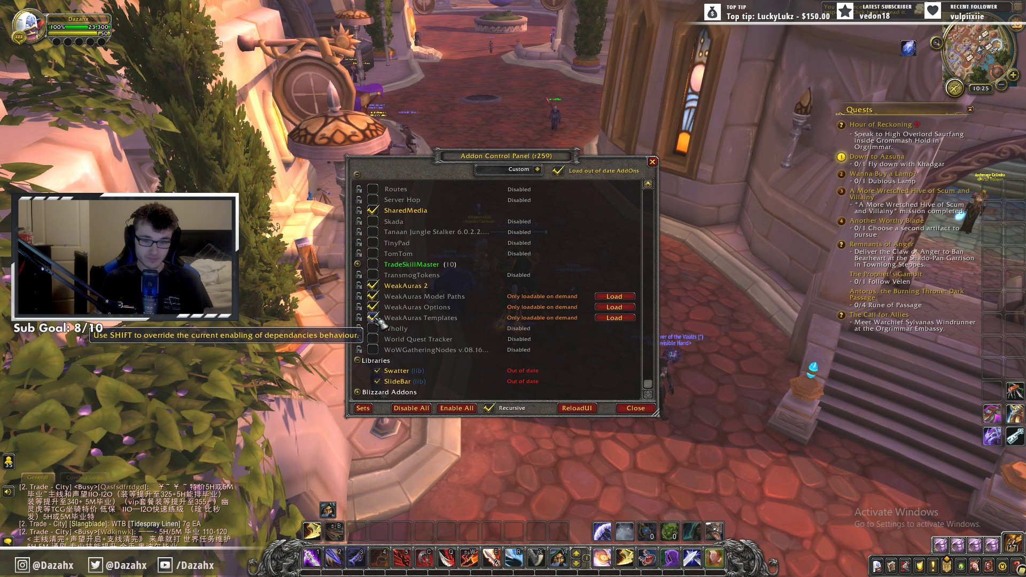
{"action": "left_click", "coordinate": [614, 308]}
{"action": "left_click", "coordinate": [615, 317]}
Step: Review the addon list and reload the UI to apply the changes
{"action": "scroll", "coordinate": [523, 312], "scroll_direction": "up", "scroll_amount": 4}
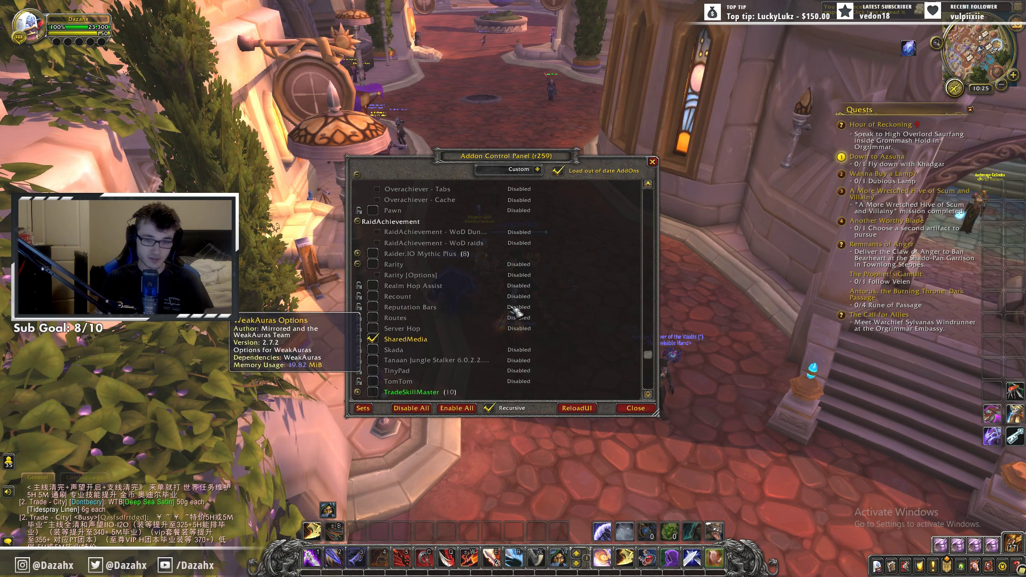
{"action": "scroll", "coordinate": [455, 317], "scroll_direction": "down", "scroll_amount": 5}
{"action": "scroll", "coordinate": [434, 310], "scroll_direction": "up", "scroll_amount": 15}
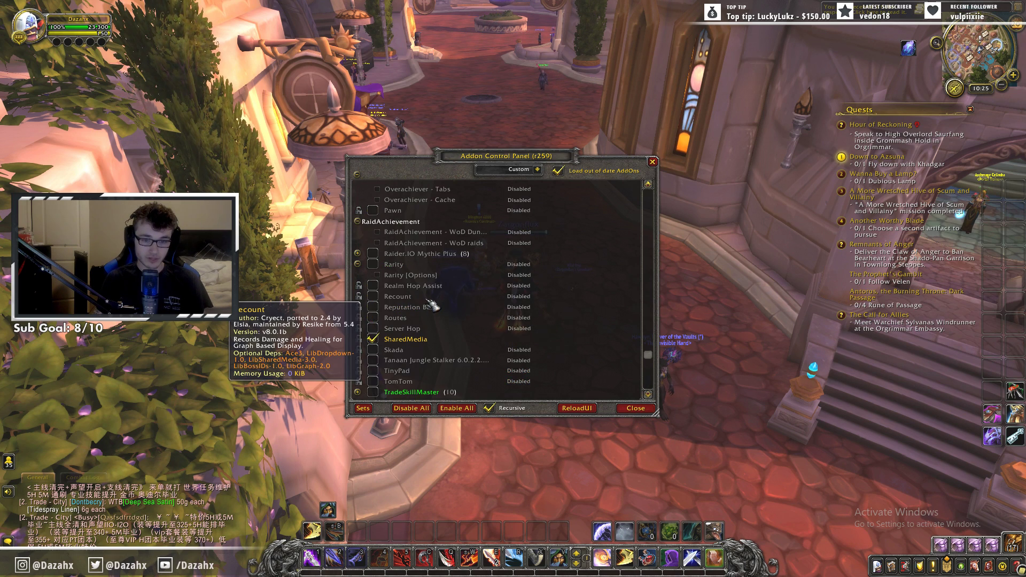
{"action": "scroll", "coordinate": [432, 304], "scroll_direction": "down", "scroll_amount": 15}
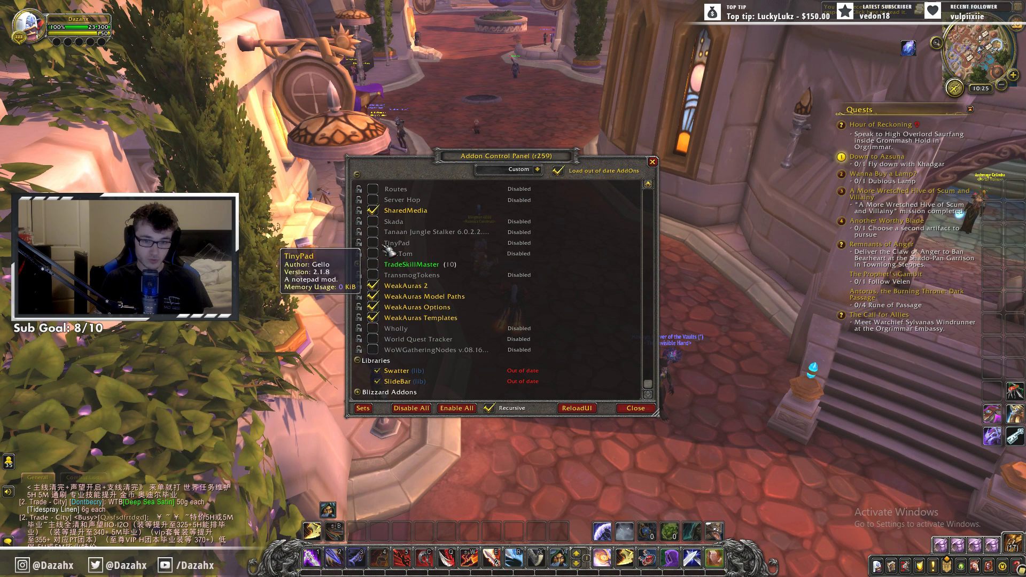
{"action": "scroll", "coordinate": [393, 307], "scroll_direction": "up", "scroll_amount": 4}
{"action": "scroll", "coordinate": [384, 329], "scroll_direction": "up", "scroll_amount": 20}
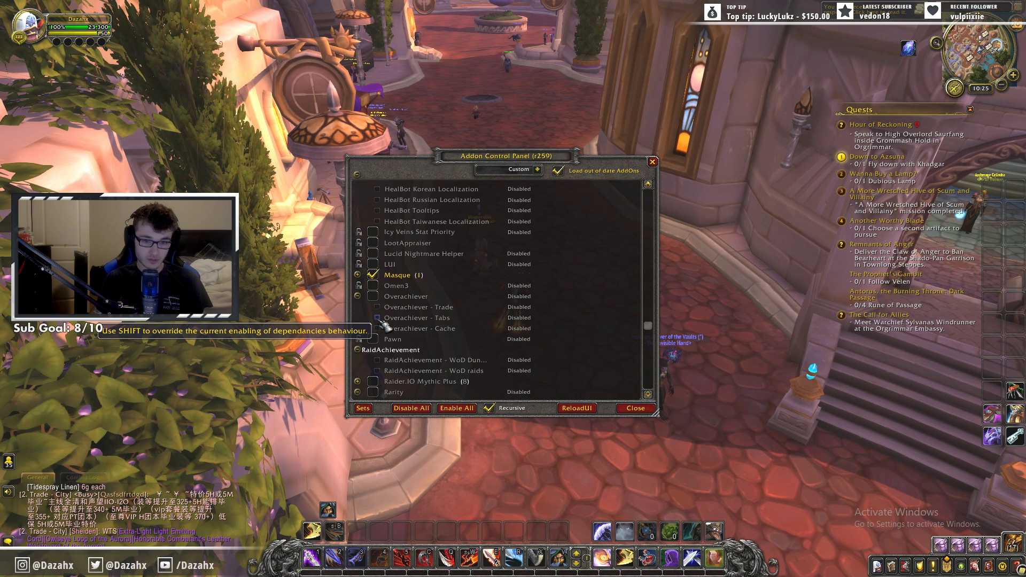
{"action": "scroll", "coordinate": [384, 302], "scroll_direction": "up", "scroll_amount": 6}
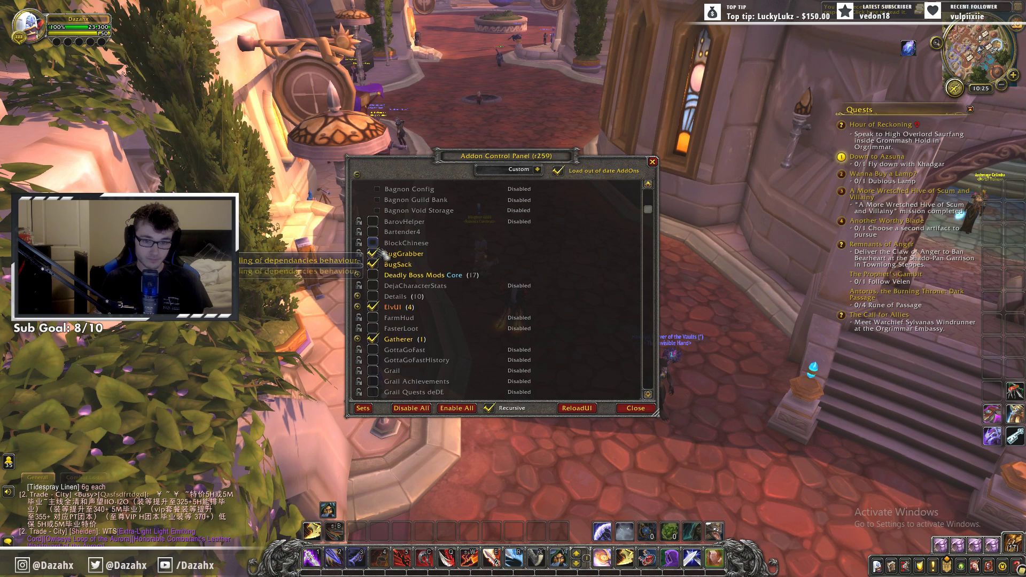
{"action": "scroll", "coordinate": [383, 262], "scroll_direction": "down", "scroll_amount": 12}
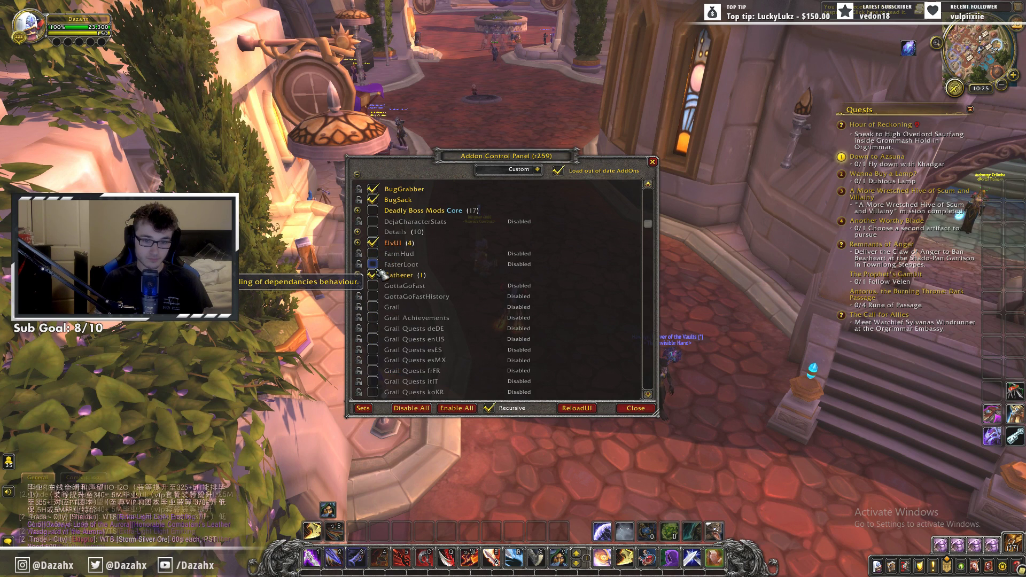
{"action": "left_click", "coordinate": [581, 411]}
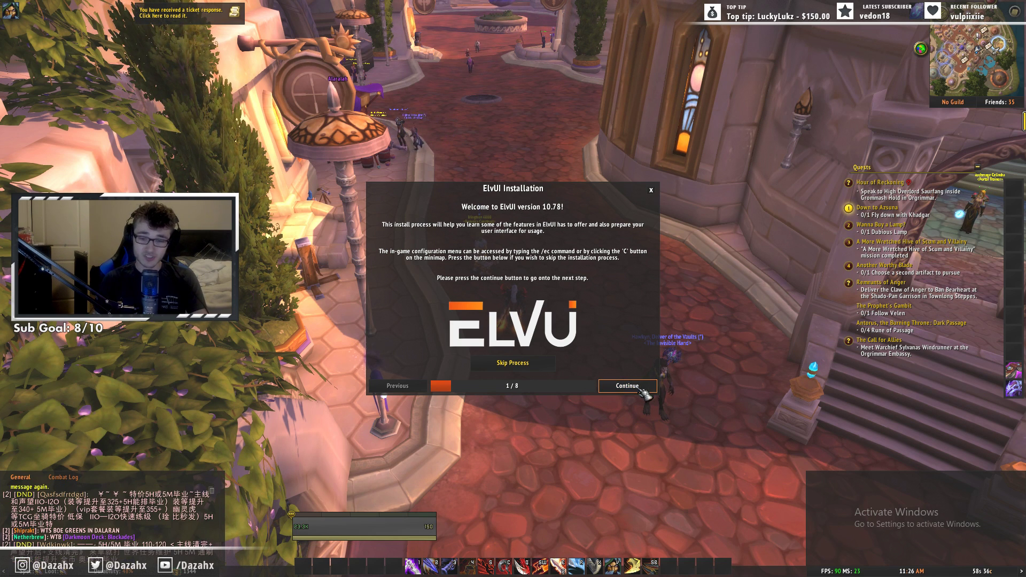
Step: Step through the ElvUI installer and finish it, reloading the interface
{"action": "left_click", "coordinate": [628, 386]}
{"action": "left_click", "coordinate": [627, 385]}
{"action": "left_click", "coordinate": [627, 385]}
{"action": "left_click", "coordinate": [627, 385]}
{"action": "left_click", "coordinate": [628, 385]}
{"action": "left_click", "coordinate": [627, 385]}
{"action": "left_click", "coordinate": [627, 385]}
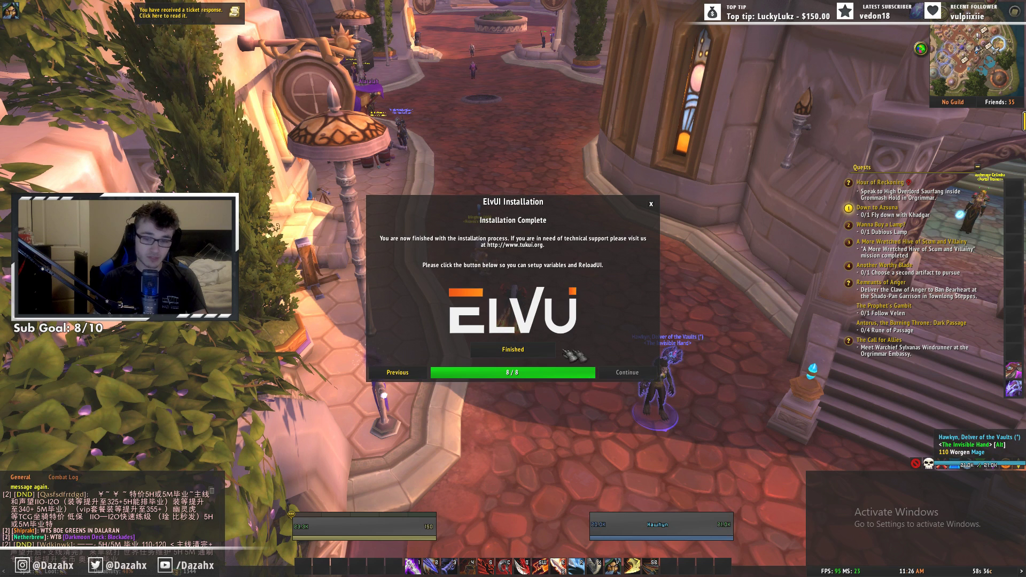
{"action": "left_click", "coordinate": [551, 349]}
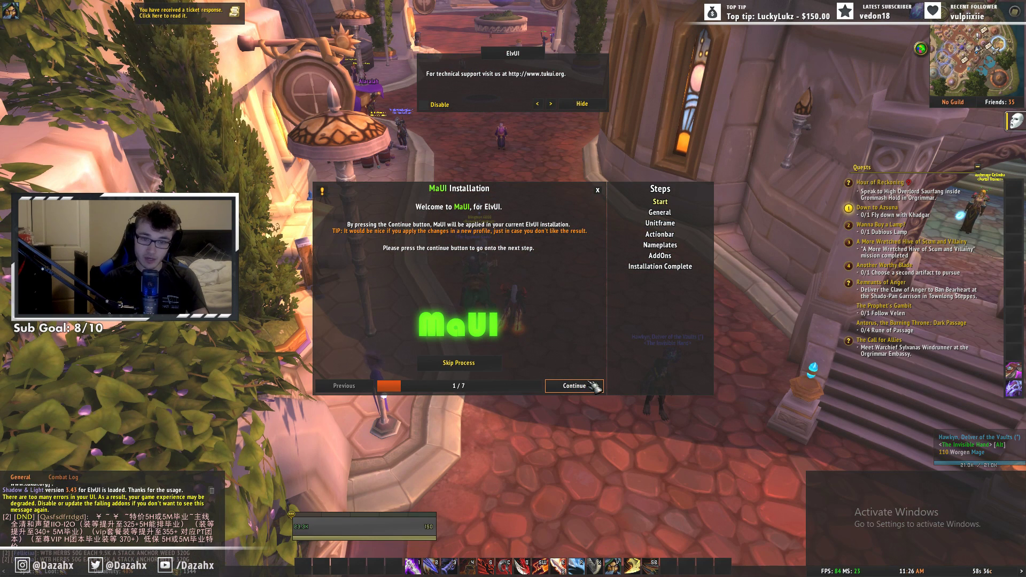
Step: Step through the MaUI installer and finish it with a reload
{"action": "left_click", "coordinate": [582, 386]}
{"action": "left_click", "coordinate": [582, 385]}
{"action": "left_click", "coordinate": [583, 386]}
{"action": "left_click", "coordinate": [582, 386]}
{"action": "left_click", "coordinate": [582, 385]}
{"action": "left_click", "coordinate": [583, 386]}
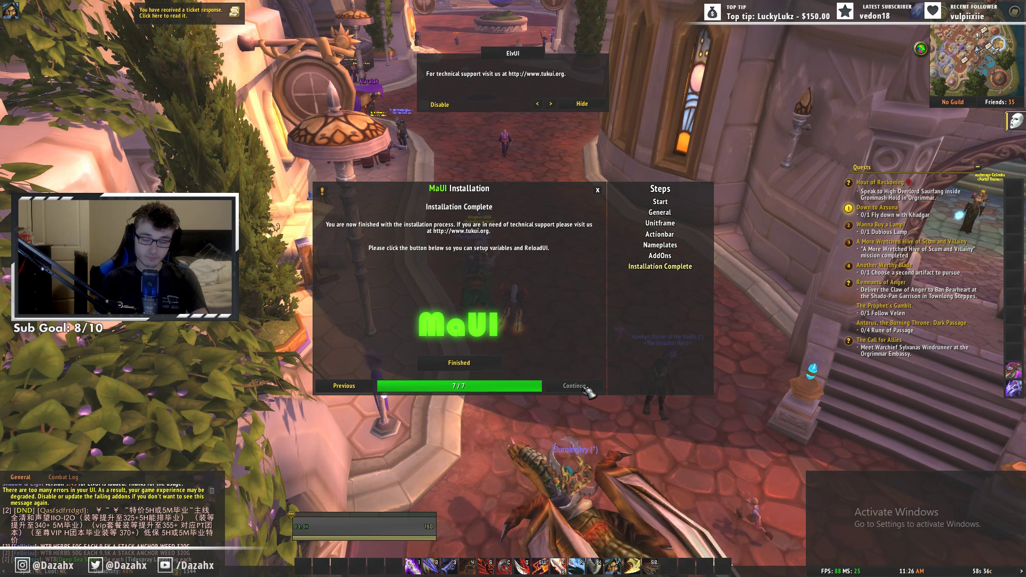
{"action": "left_click", "coordinate": [459, 363]}
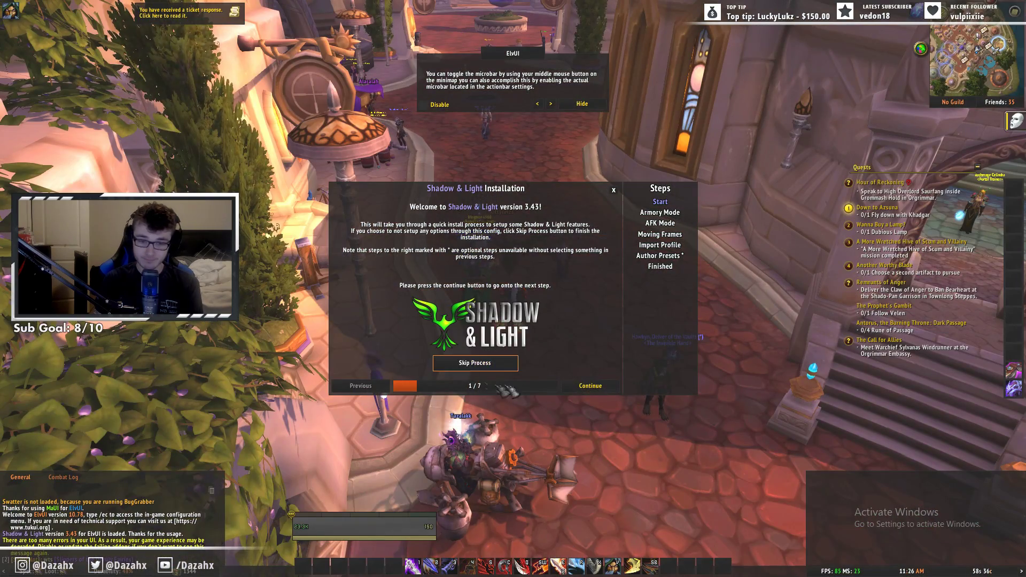
Step: Advance the Shadow & Light installer through profile import and finish with a reload
{"action": "left_click", "coordinate": [591, 411]}
{"action": "left_click", "coordinate": [591, 411]}
{"action": "left_click", "coordinate": [590, 411]}
{"action": "left_click", "coordinate": [590, 411]}
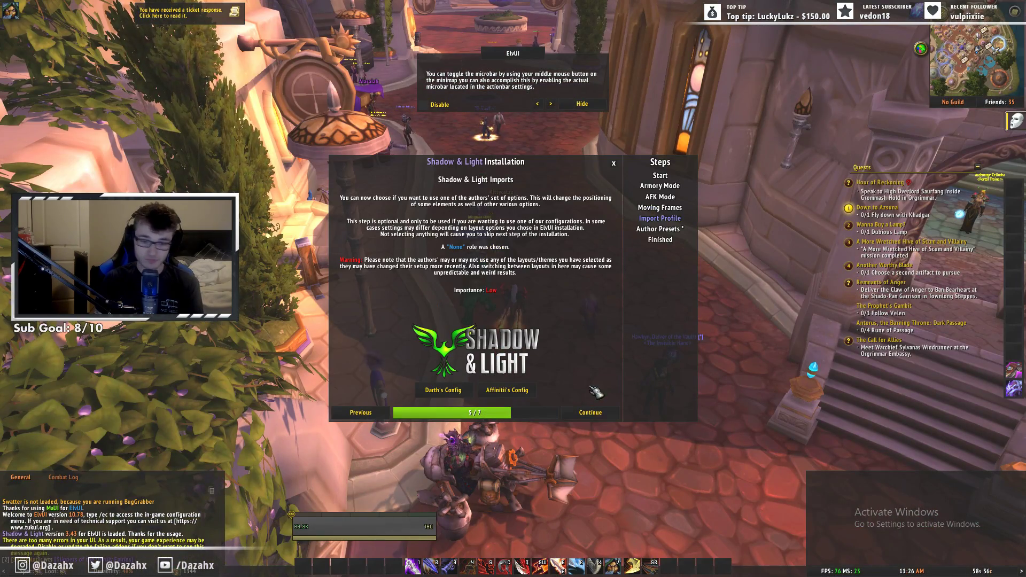
{"action": "left_click", "coordinate": [591, 411]}
{"action": "left_click", "coordinate": [590, 411]}
{"action": "left_click", "coordinate": [497, 369]}
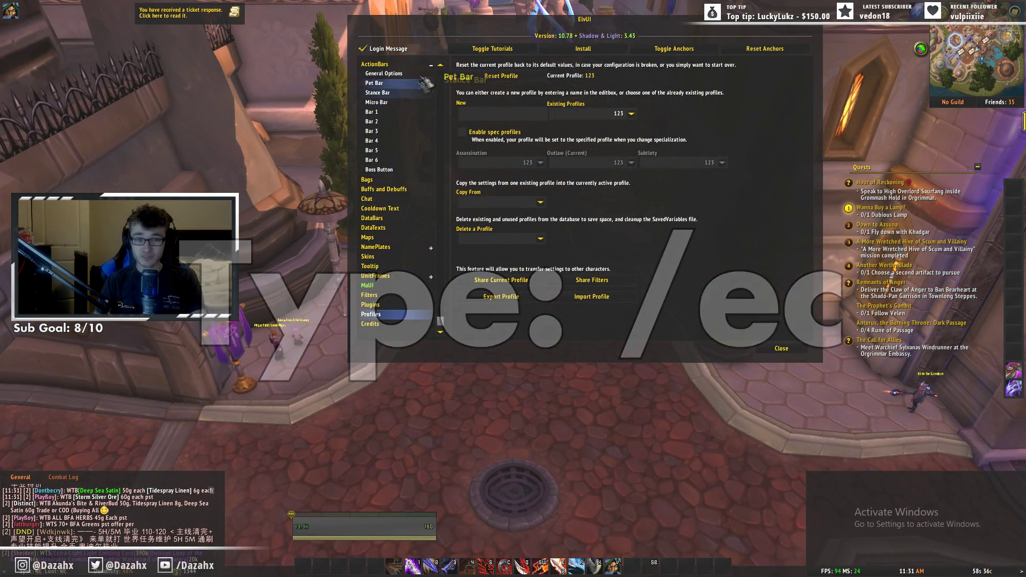
Step: Collapse the action bar settings group and bring up the window switcher to leave the game
{"action": "left_click", "coordinate": [431, 65]}
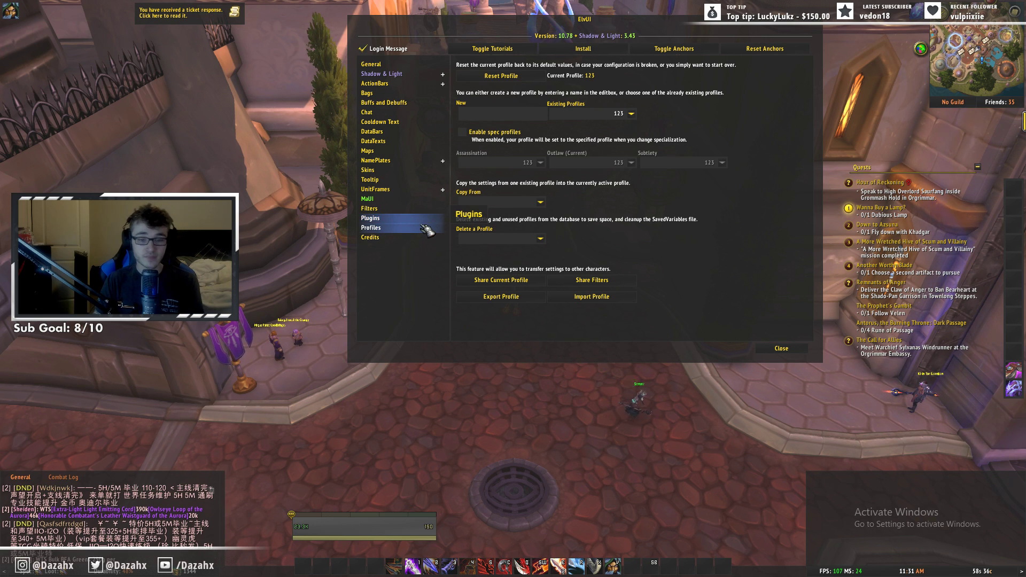
{"action": "key", "text": "alt+Tab"}
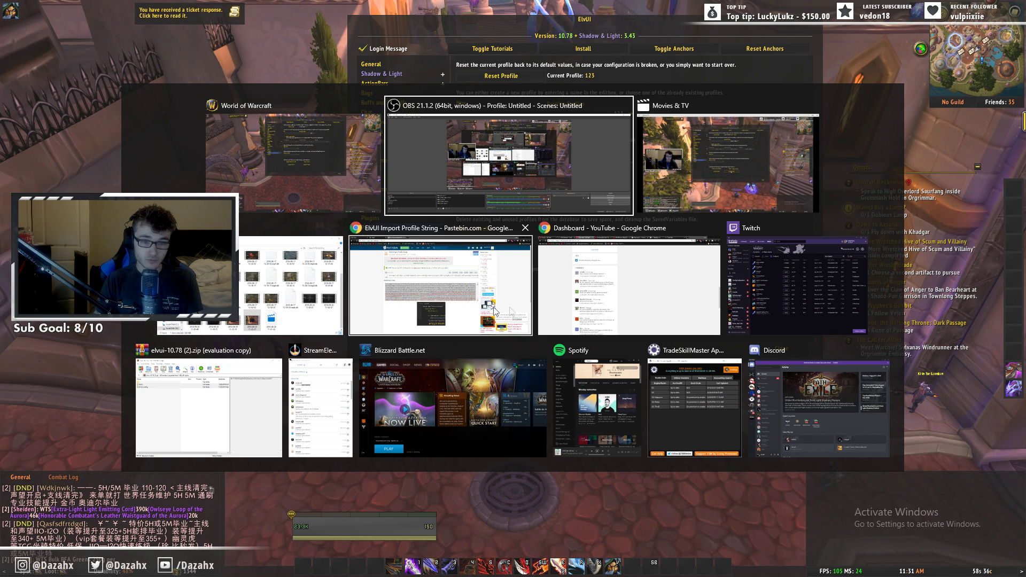
Step: Select and copy the whole ElvUI profile string from the Pastebin paste, then return to WoW
{"action": "left_click", "coordinate": [452, 297]}
{"action": "left_click", "coordinate": [178, 26]}
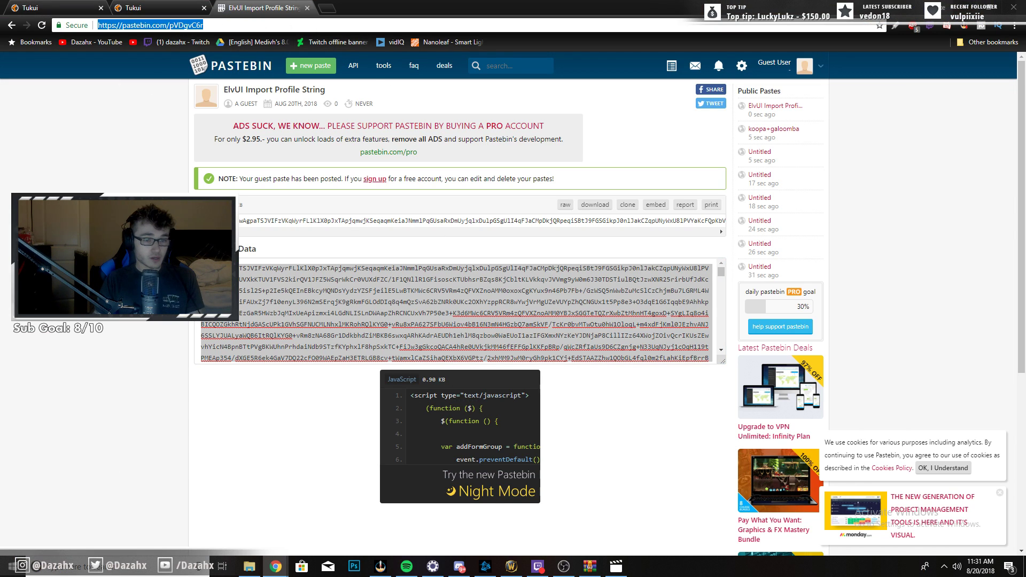
{"action": "left_click", "coordinate": [123, 130]}
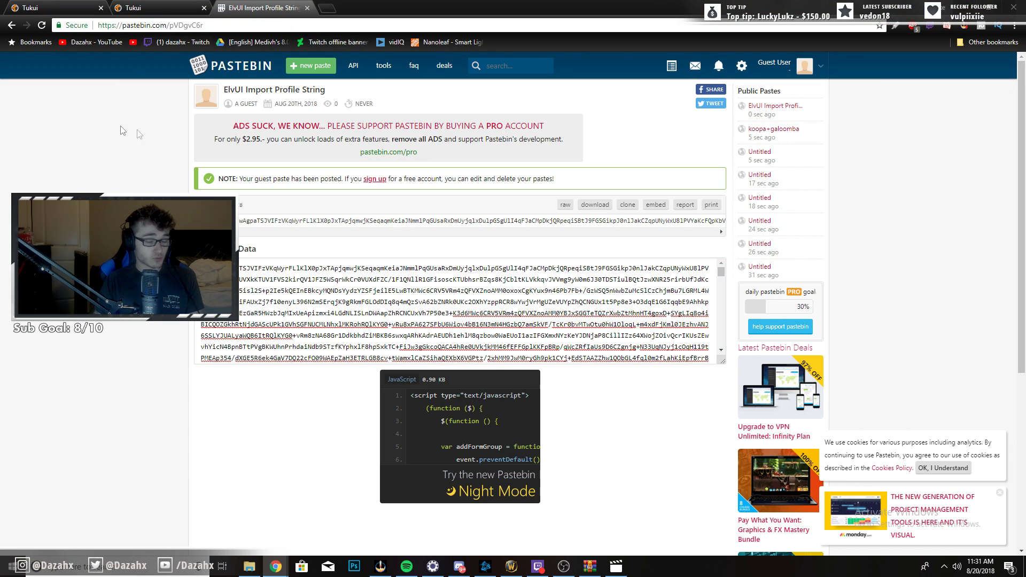
{"action": "triple_click", "coordinate": [344, 342]}
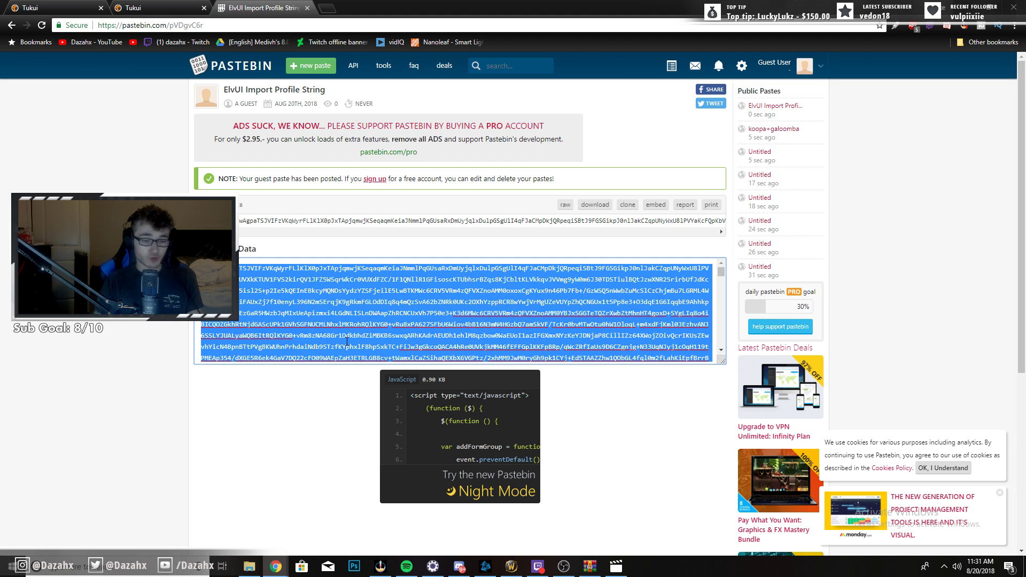
{"action": "left_click", "coordinate": [511, 567]}
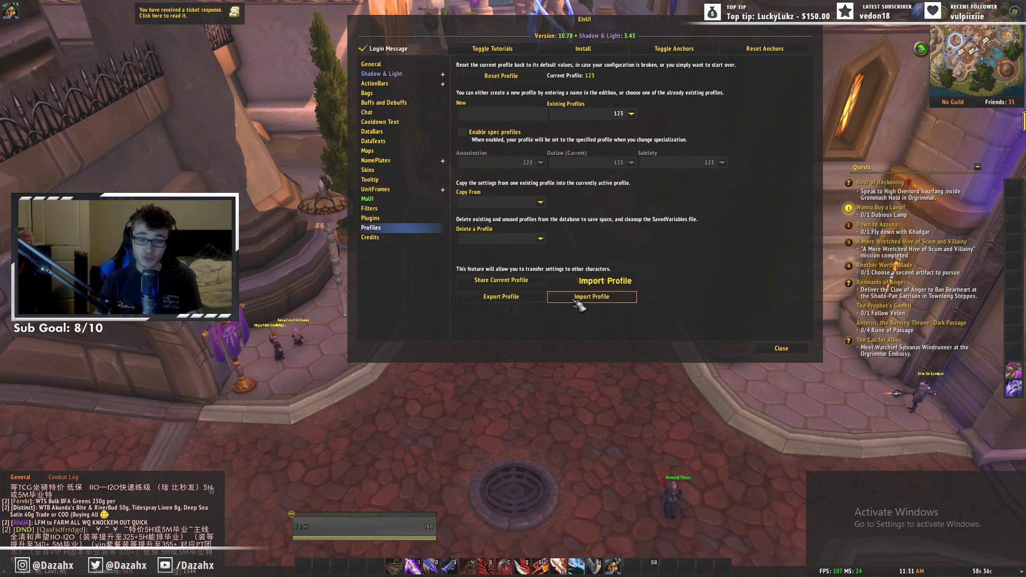
Step: Paste the copied string into ElvUI's Import Profile window and import it under a new profile name
{"action": "left_click", "coordinate": [396, 64]}
{"action": "left_click", "coordinate": [402, 228]}
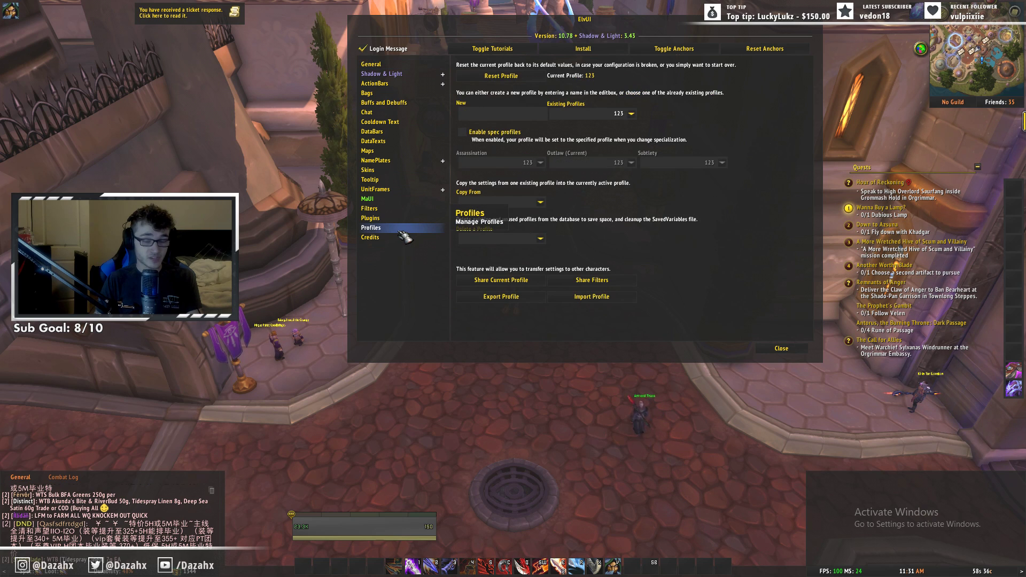
{"action": "left_click", "coordinate": [607, 301]}
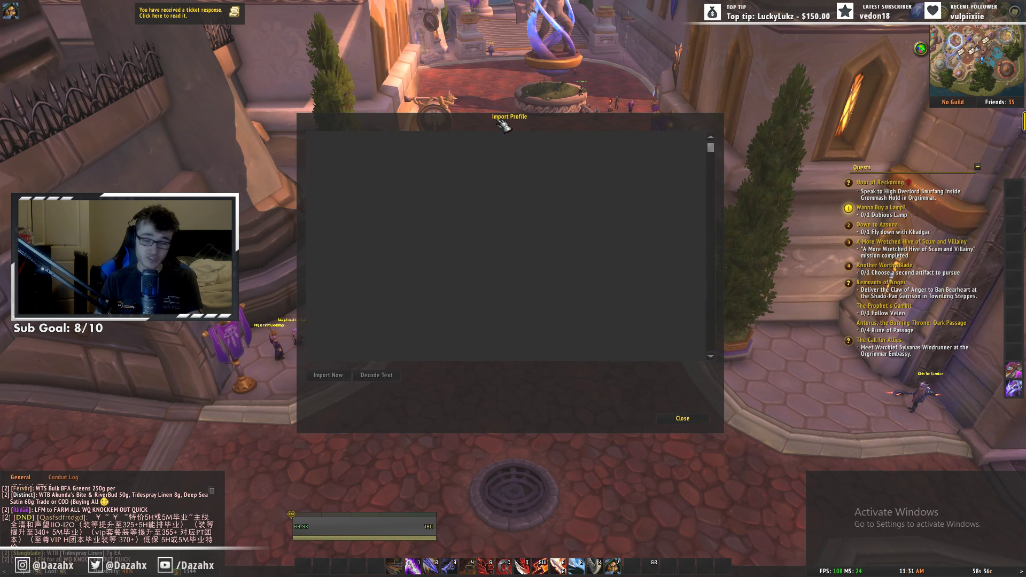
{"action": "key", "text": "ctrl+v"}
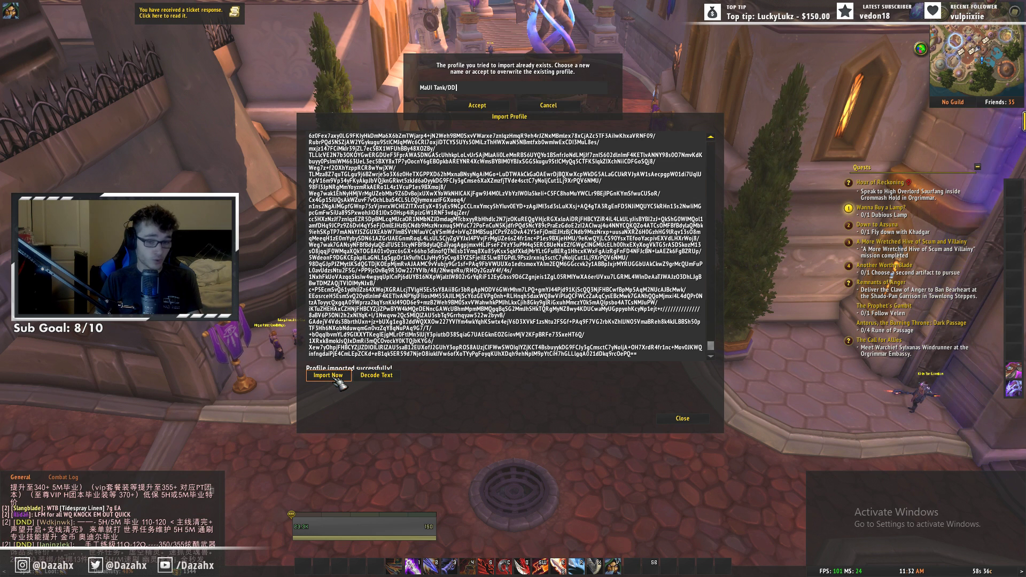
{"action": "type", "text": "Dazahx Test"}
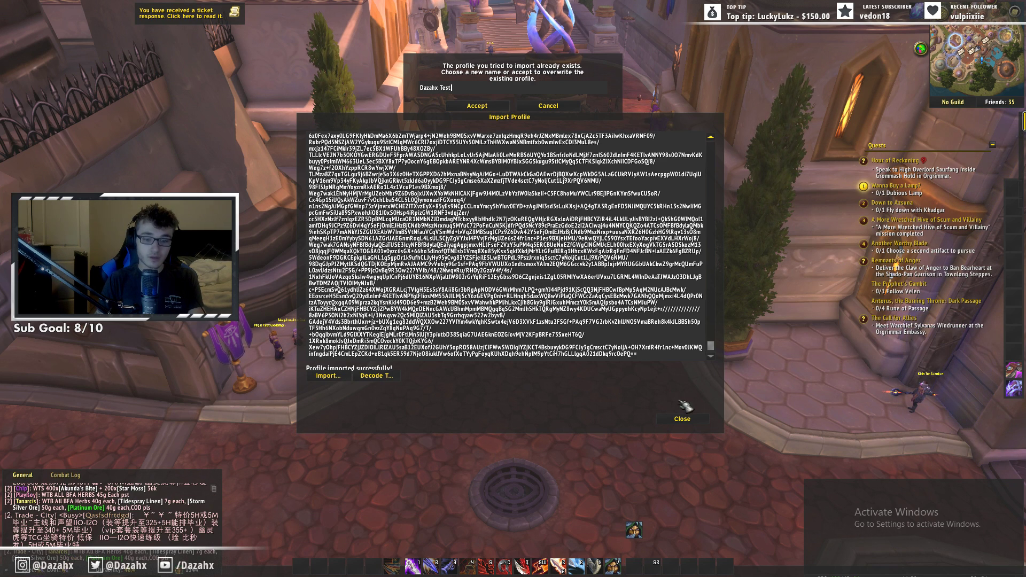
{"action": "left_click", "coordinate": [687, 420]}
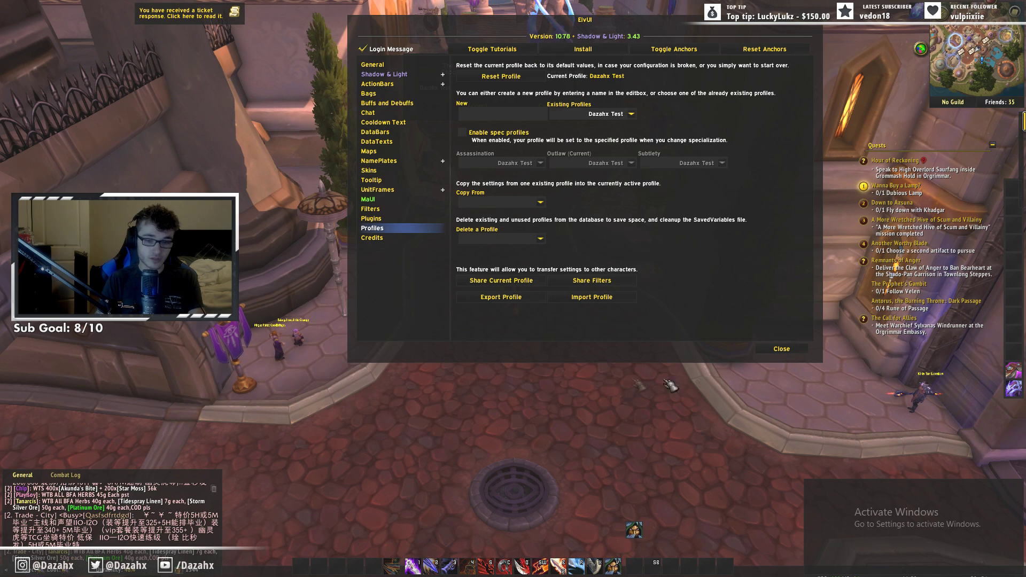
Step: Close the ElvUI settings, then reopen them with the /ec chat command
{"action": "left_click", "coordinate": [782, 349]}
{"action": "left_click", "coordinate": [544, 106]}
{"action": "left_click_drag", "start_coordinate": [593, 466], "coordinate": [427, 464]}
{"action": "type", "text": "/ec"}
{"action": "key", "text": "Return"}
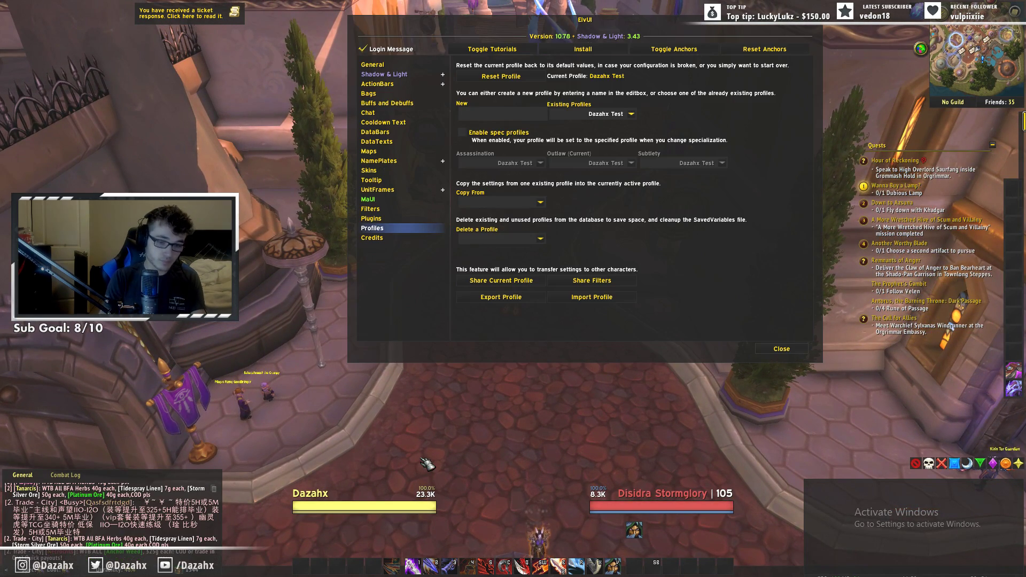
Step: Expand ActionBars, view Bar 2 and Micro Bar, then open General Options and start keybind mode
{"action": "left_click", "coordinate": [401, 84]}
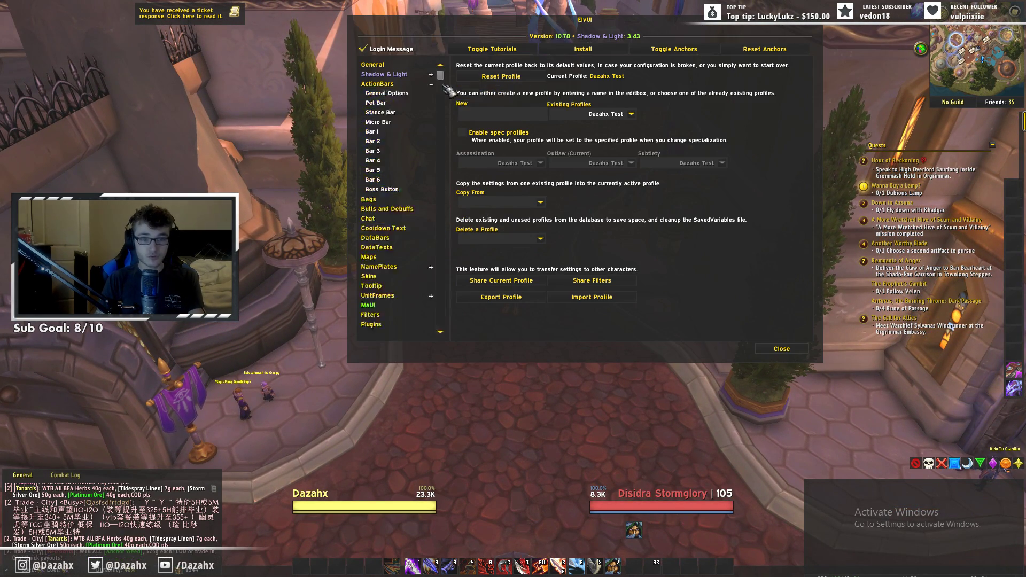
{"action": "left_click", "coordinate": [405, 142]}
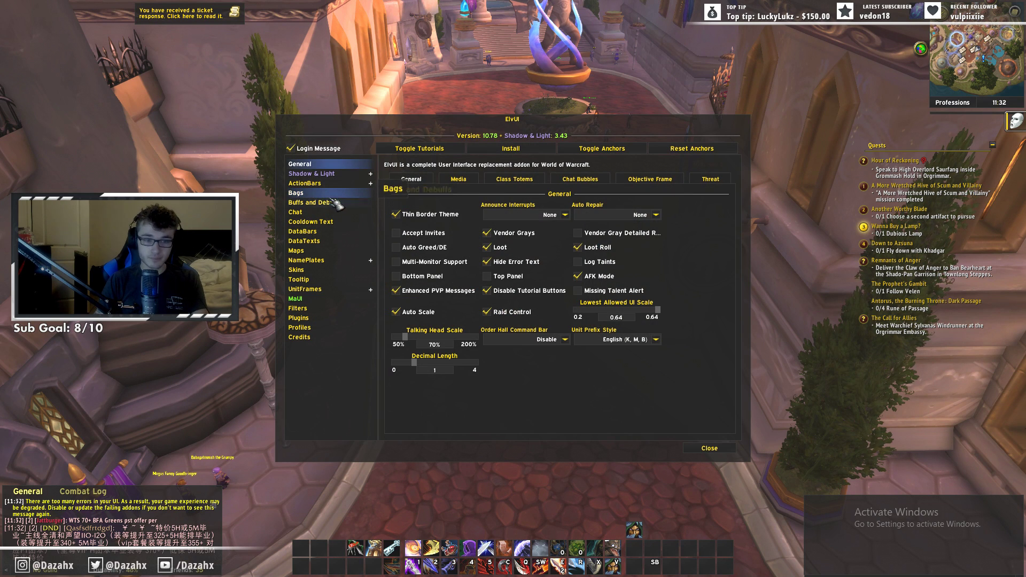
{"action": "left_click", "coordinate": [353, 183]}
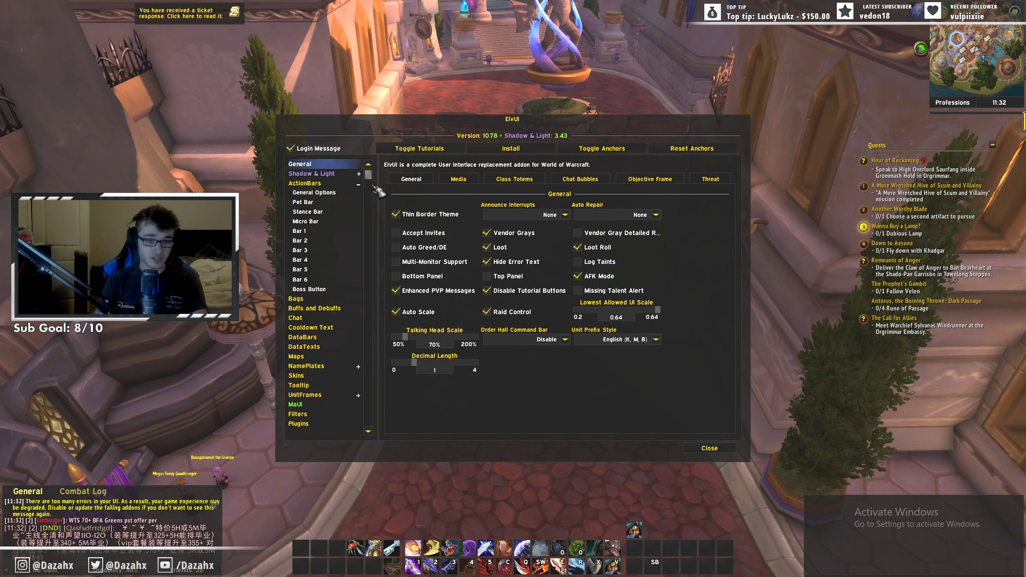
{"action": "left_click", "coordinate": [350, 222]}
{"action": "left_click", "coordinate": [334, 193]}
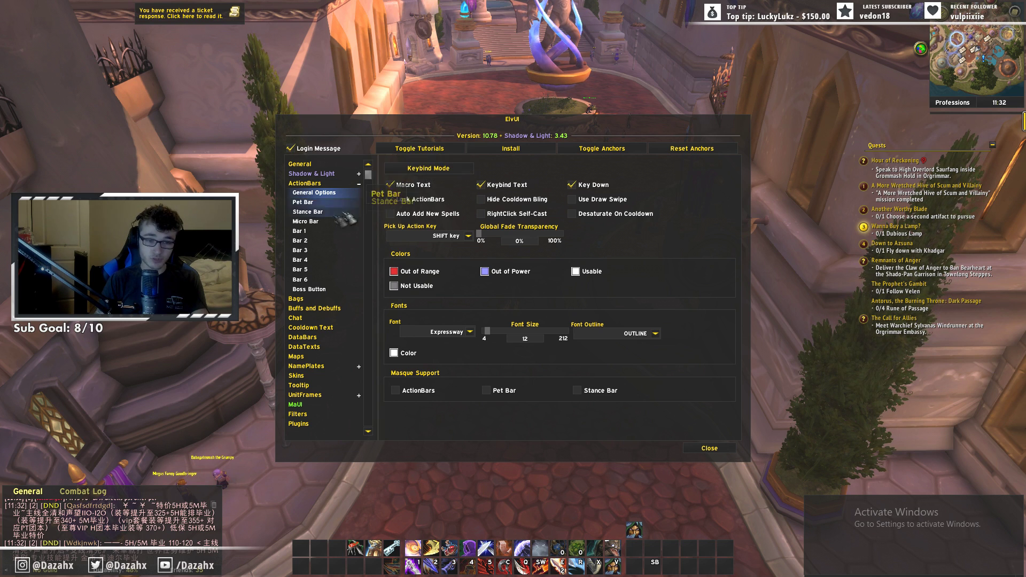
{"action": "left_click", "coordinate": [351, 185]}
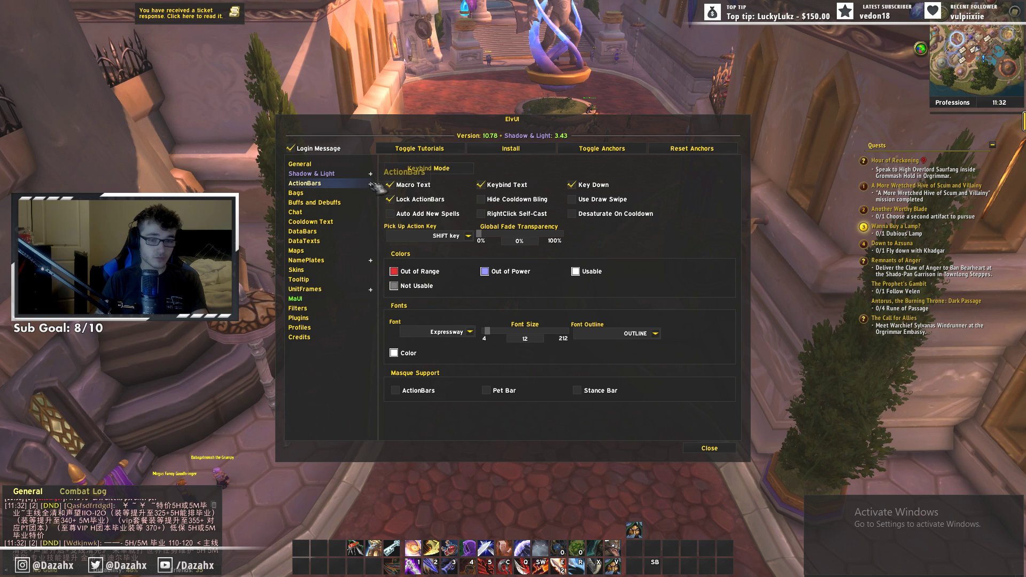
{"action": "left_click", "coordinate": [370, 184]}
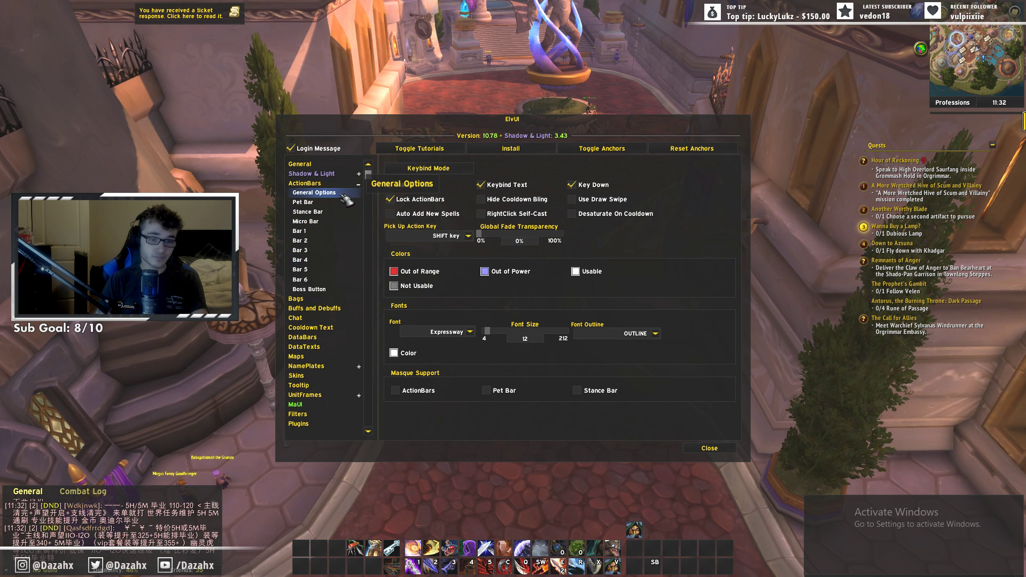
{"action": "left_click", "coordinate": [429, 170]}
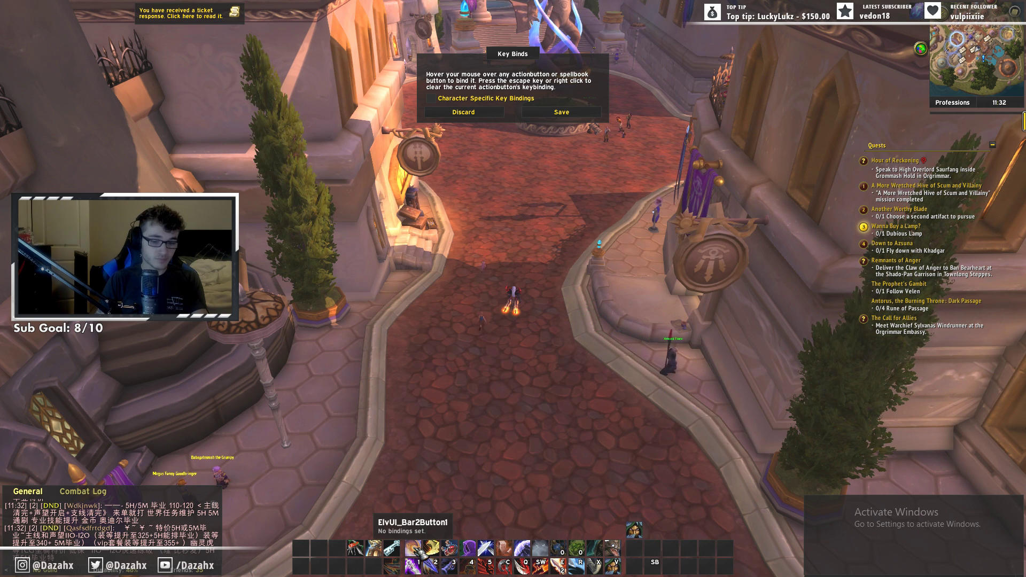
Step: Bind Bar 2's buttons to SHIFT-1–5, SHIFT-C, Q, E, R, F, SHIFT-F, T and save
{"action": "key", "text": "shift+1"}
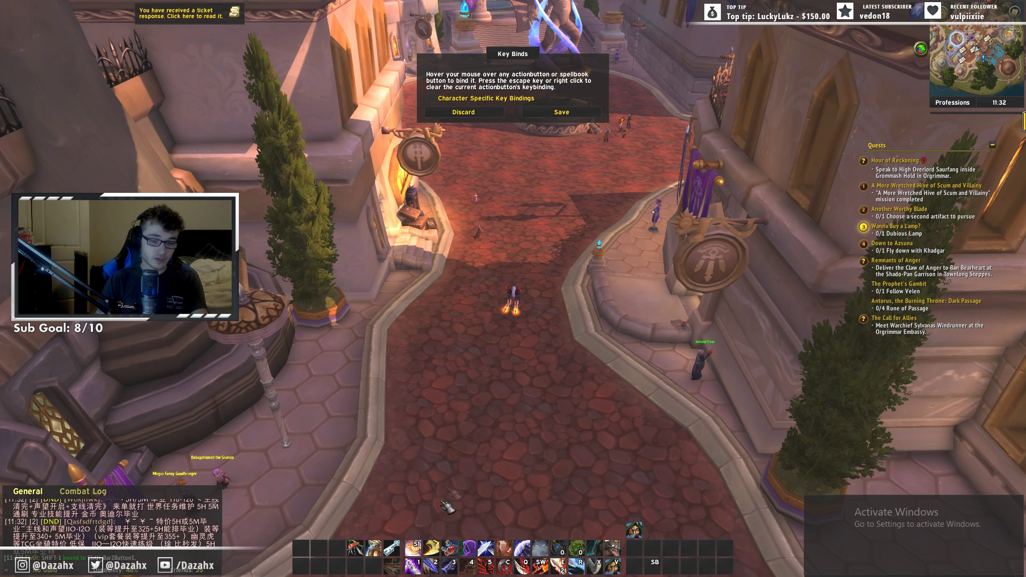
{"action": "key", "text": "shift+2"}
{"action": "key", "text": "shift+3"}
{"action": "key", "text": "shift+4"}
{"action": "key", "text": "shift+5"}
{"action": "key", "text": "shift+c"}
{"action": "key", "text": "shift+q"}
{"action": "key", "text": "shift+e"}
{"action": "key", "text": "shift+r"}
{"action": "key", "text": "f"}
{"action": "key", "text": "shift+f"}
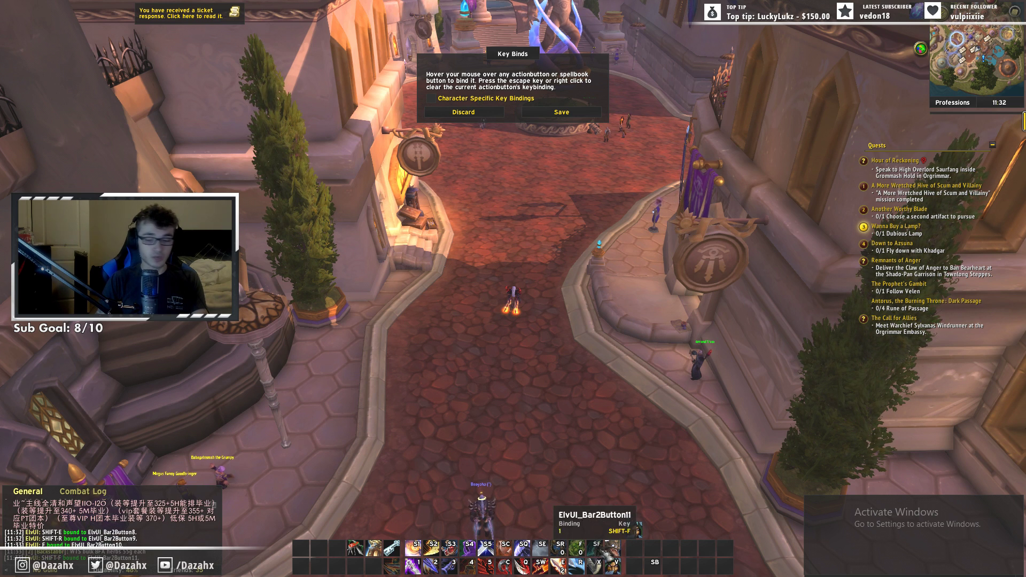
{"action": "key", "text": "t"}
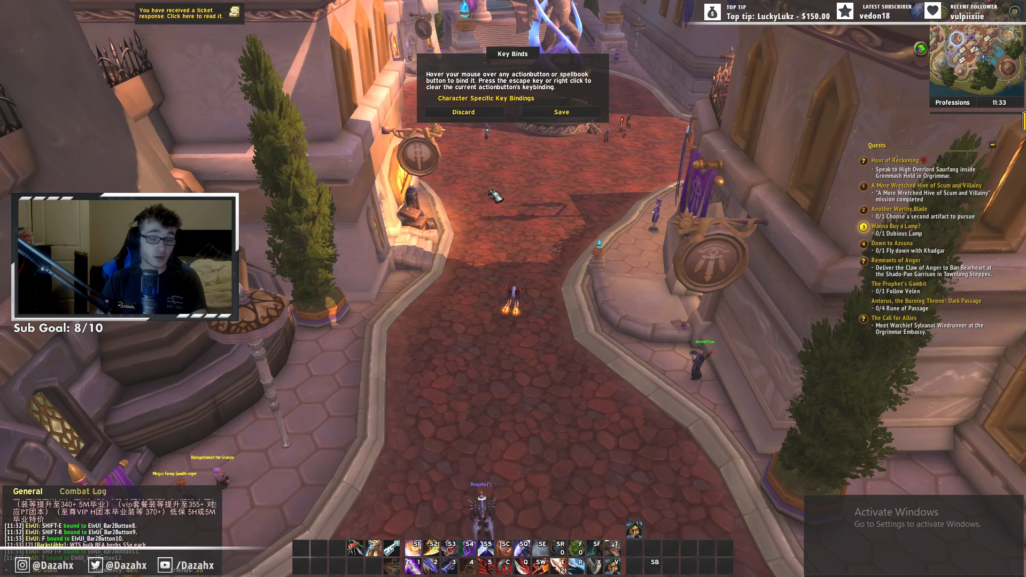
{"action": "left_click", "coordinate": [556, 114]}
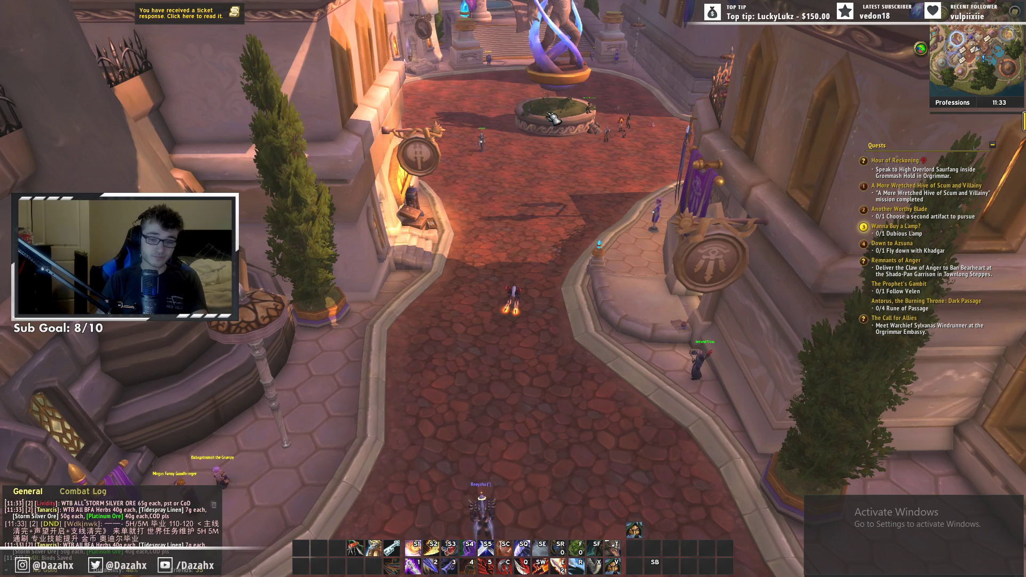